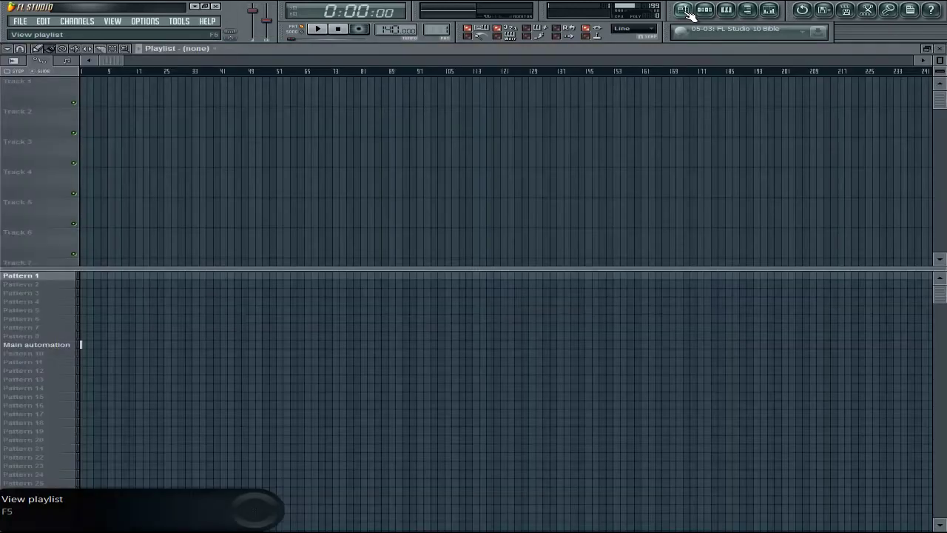
- Examine the playlist's track area and look through the full list of patterns beyond Pattern 150
left_click_drag(938, 60, 725, 210)
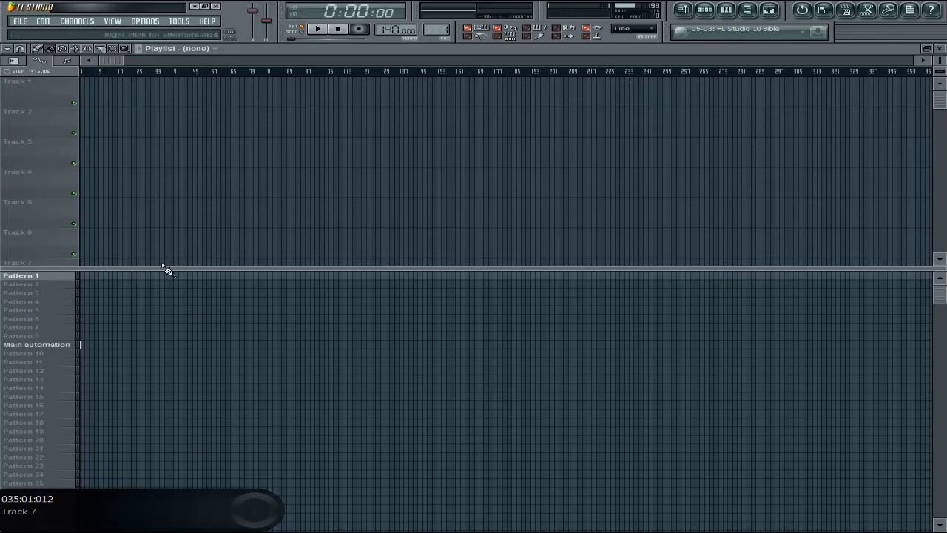
scroll(52, 380, "down", 3)
scroll(62, 387, "up", 3)
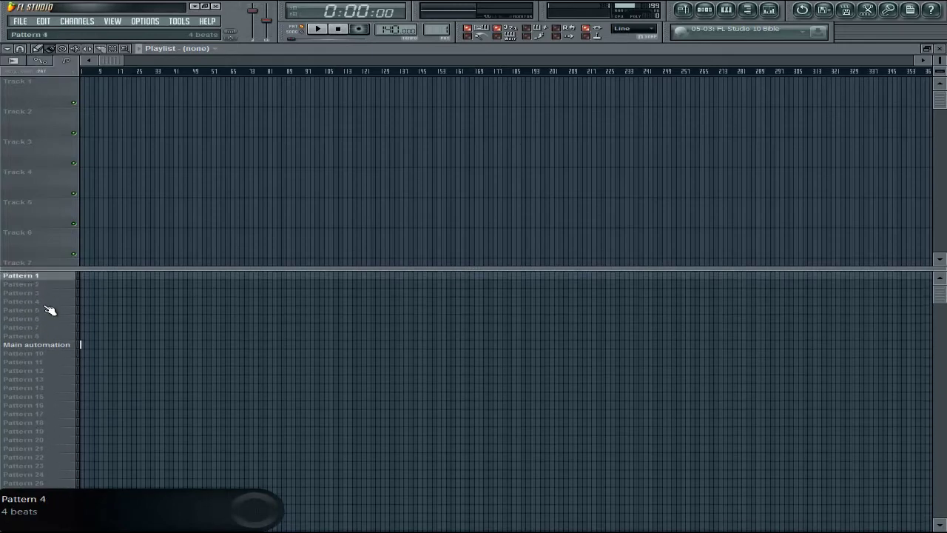
scroll(43, 372, "down", 4)
scroll(52, 372, "up", 4)
scroll(55, 348, "up", 1)
scroll(64, 358, "down", 10)
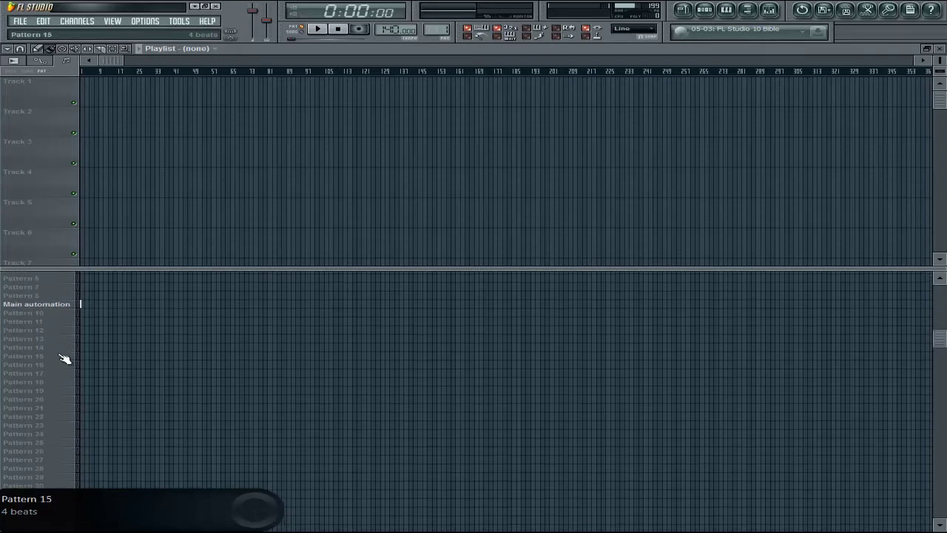
scroll(69, 350, "down", 18)
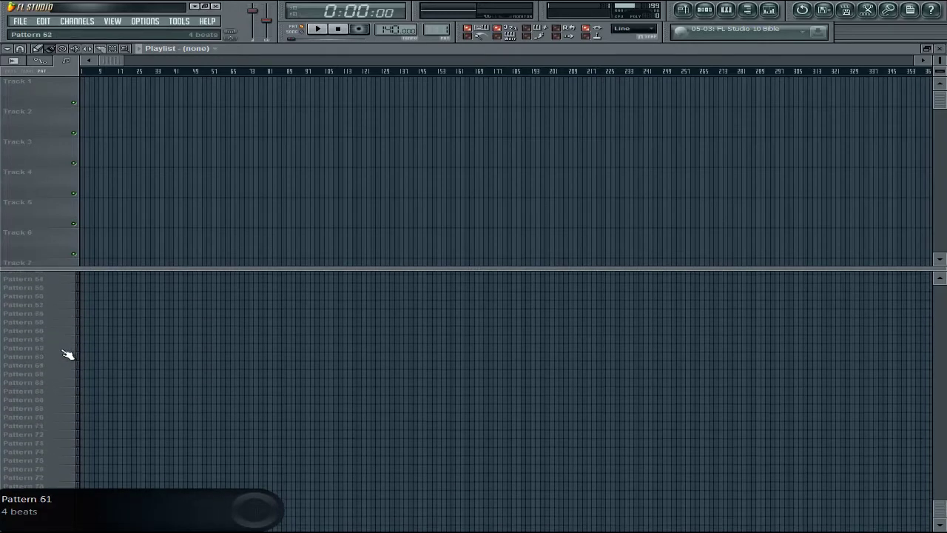
scroll(72, 340, "down", 16)
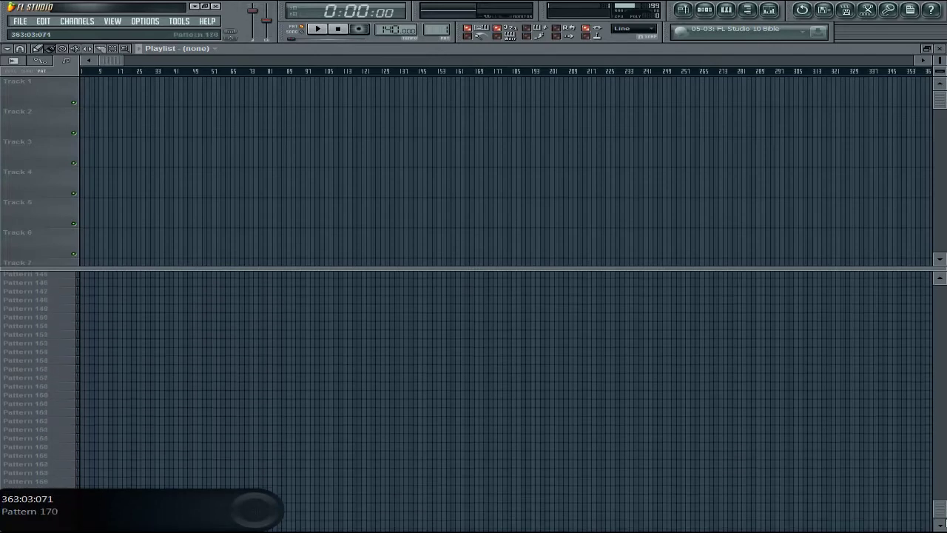
left_click_drag(941, 511, 938, 281)
- Remove the Main automation block at bar 1 from the playlist's pattern area
left_click_drag(940, 61, 920, 529)
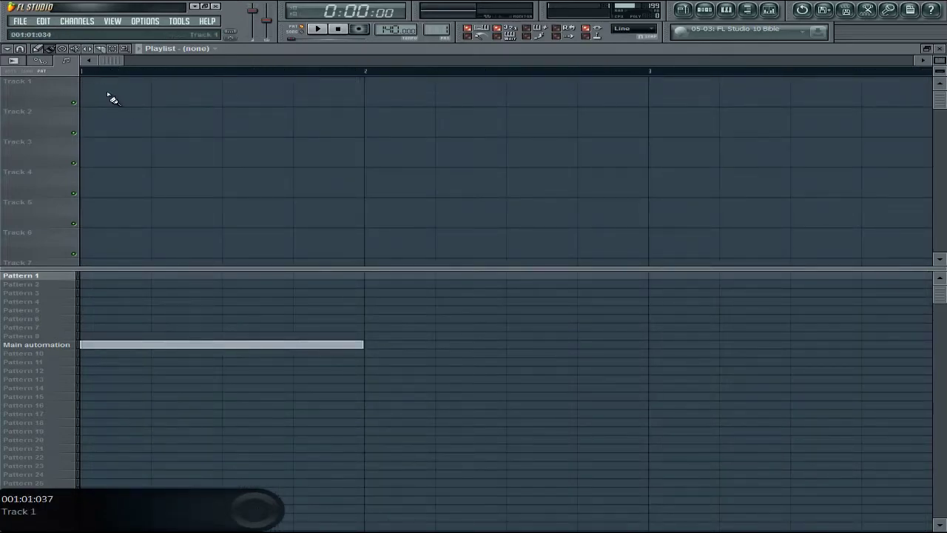
right_click(276, 344)
left_click_drag(938, 60, 38, 93)
- Examine the playlist timeline out to its far end and enlarge the height of the clip tracks
scroll(30, 87, "down", 6)
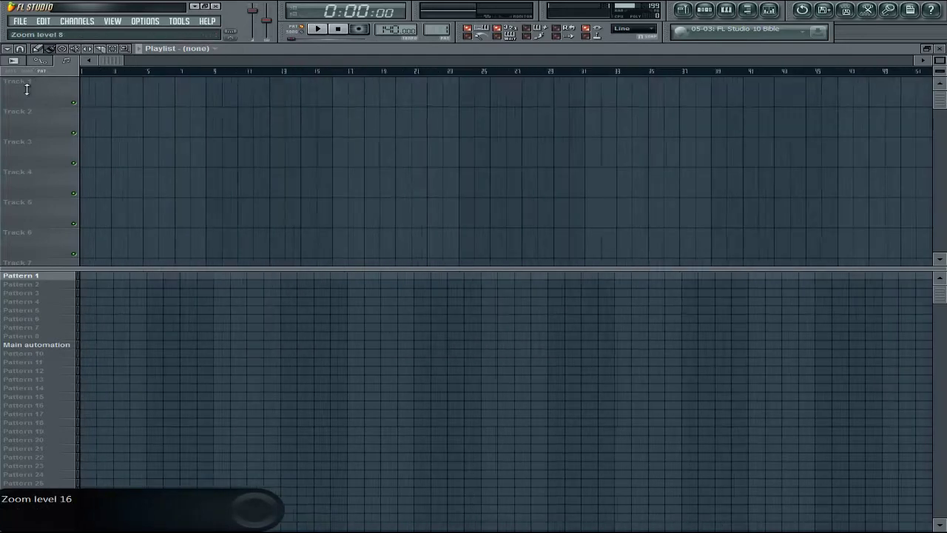
left_click_drag(119, 61, 902, 61)
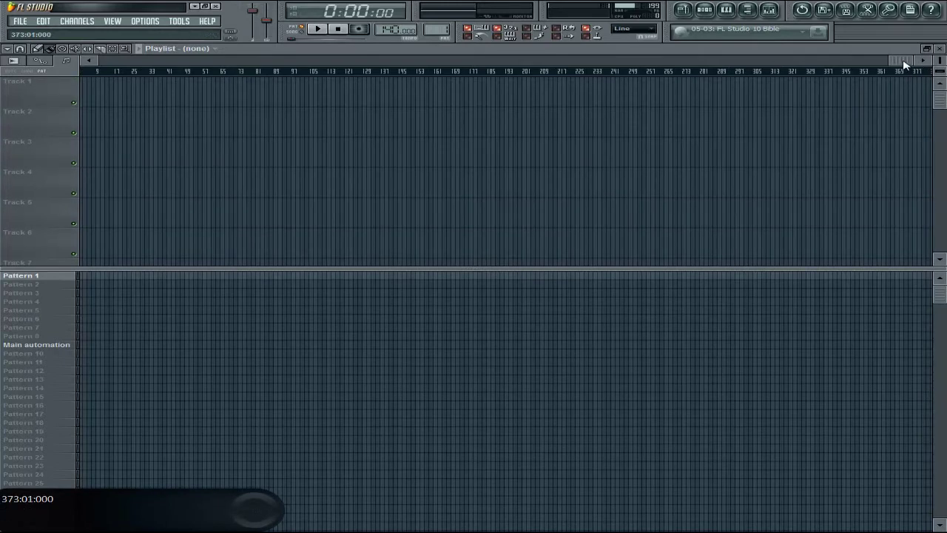
left_click(870, 91)
left_click(862, 83)
left_click_drag(895, 60, 249, 22)
mouse_move(939, 71)
left_mouse_down()
mouse_move(939, 82)
mouse_move(925, 61)
left_mouse_up()
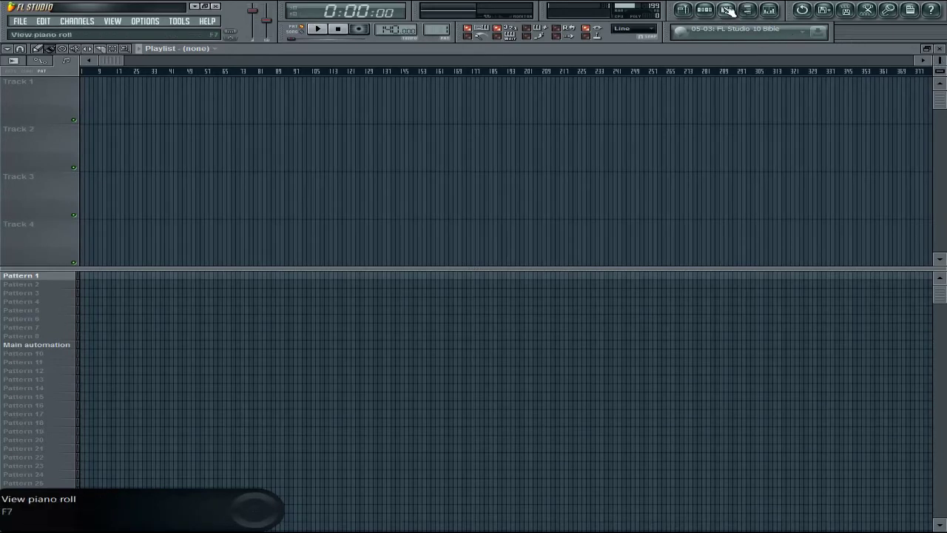
- Bring up the step sequencer over the playlist and clone the Snare channel
left_click(684, 17)
left_click_drag(149, 50, 301, 119)
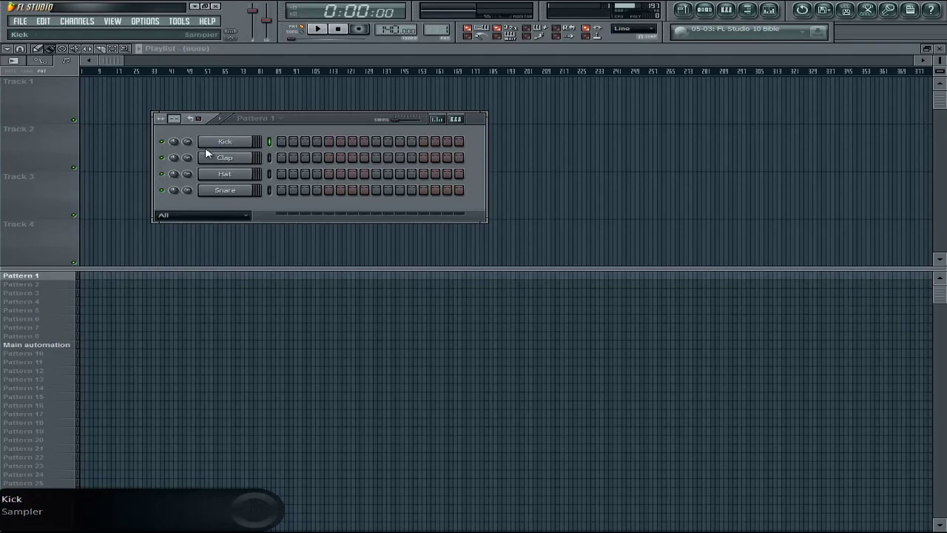
right_click(229, 190)
left_click(275, 323)
- Create an automation clip for the Snare #2 channel volume from the last tweaked parameter
right_click(229, 212)
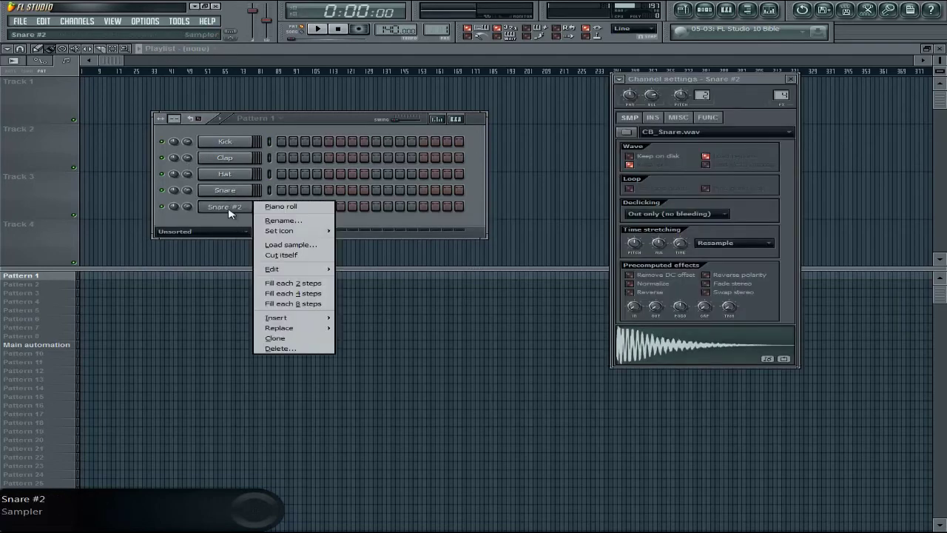
left_click(222, 219)
right_click(234, 207)
left_click(179, 21)
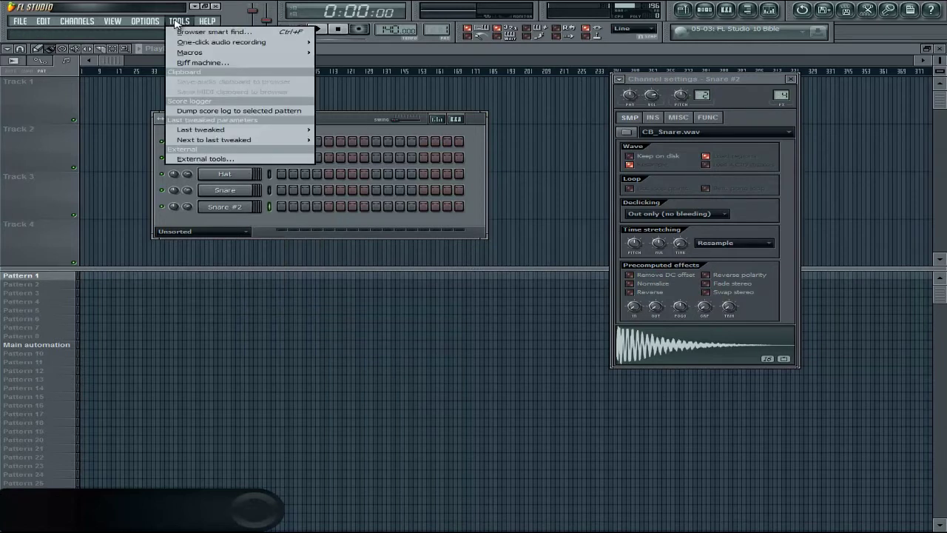
left_click(242, 227)
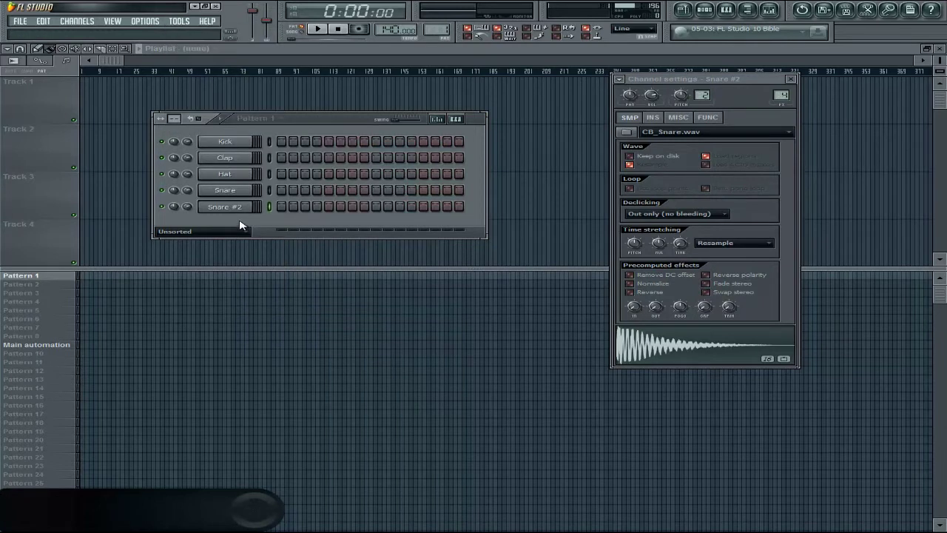
left_click(179, 21)
mouse_move(196, 130)
left_click(370, 183)
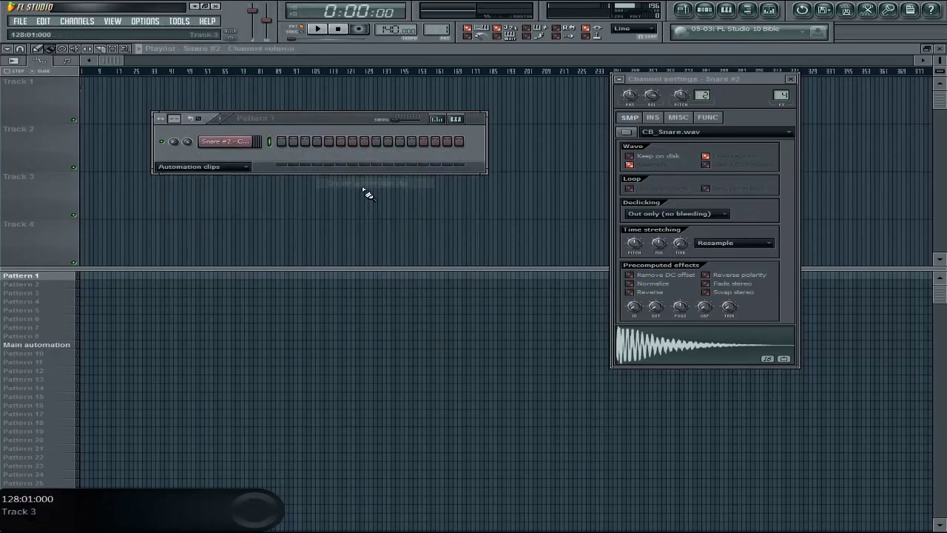
- Display all channel groups, open the Snare #2 volume automation clip's settings and place the two windows side by side
left_click(204, 165)
left_click(210, 179)
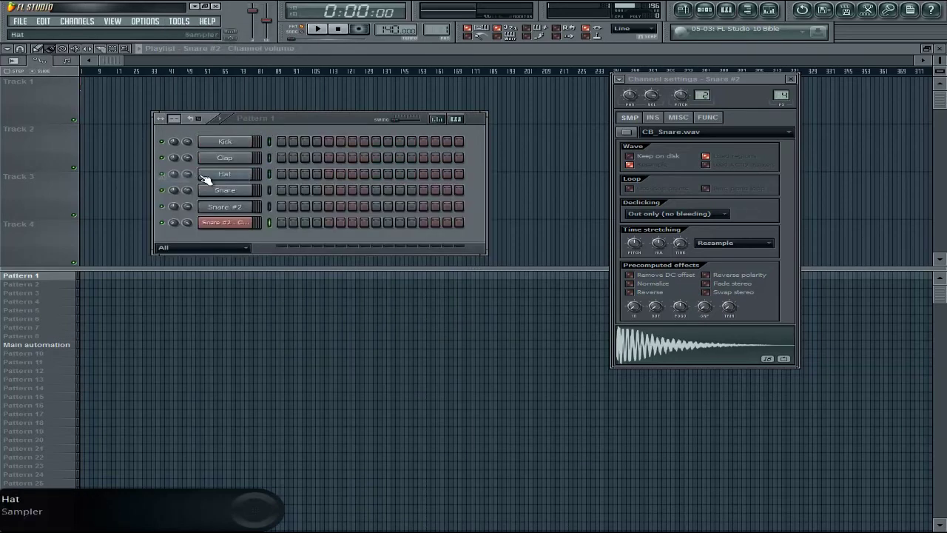
left_click(230, 223)
left_click_drag(675, 80, 684, 153)
left_click_drag(337, 123, 466, 157)
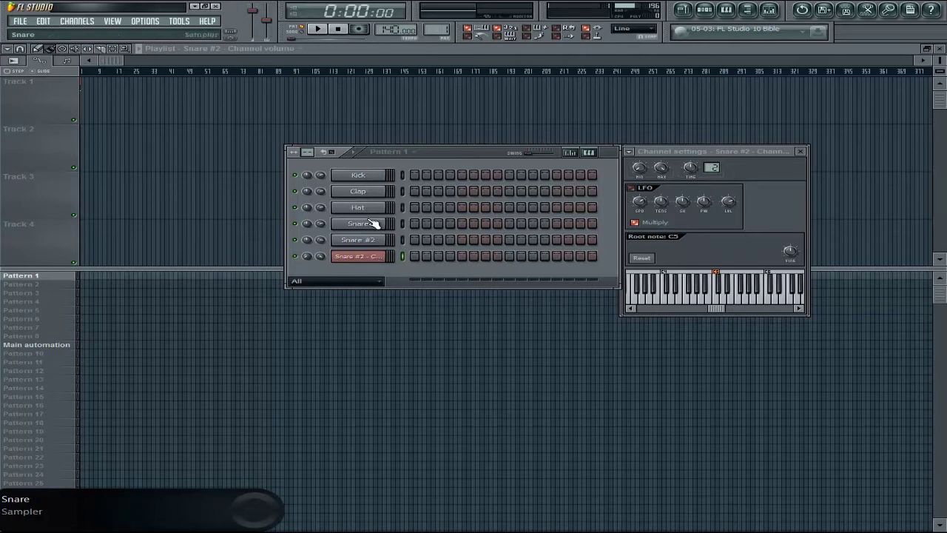
- Delete the Snare #2 volume automation channel from the step sequencer
right_click(373, 258)
left_click(425, 389)
left_click(552, 310)
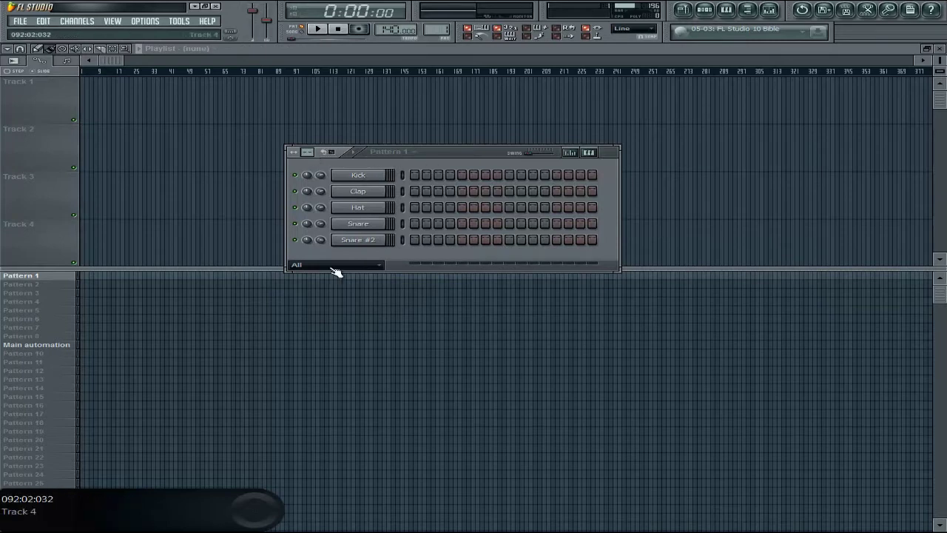
- Look at the step sequencer's pattern options and select Pattern 1 in the playlist
left_click(410, 156)
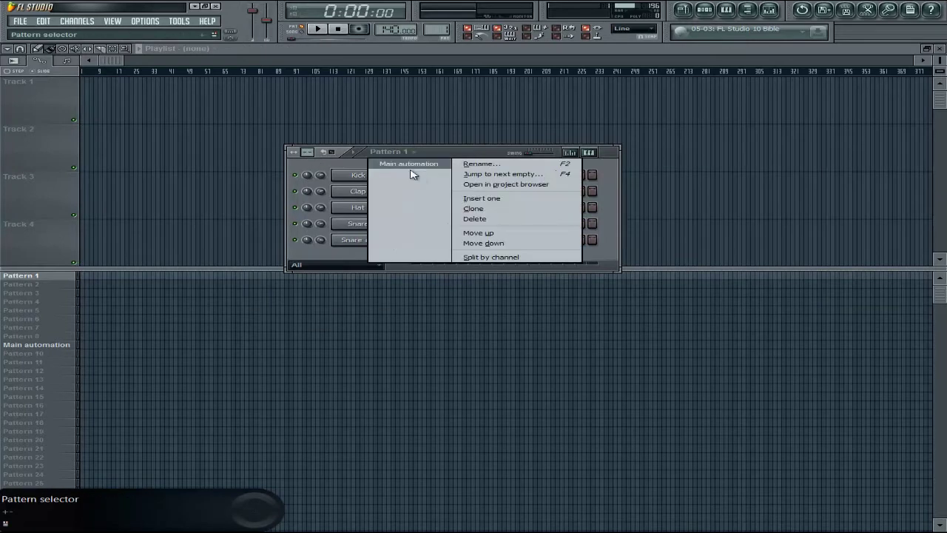
left_click(465, 154)
left_click(63, 284)
left_click(60, 277)
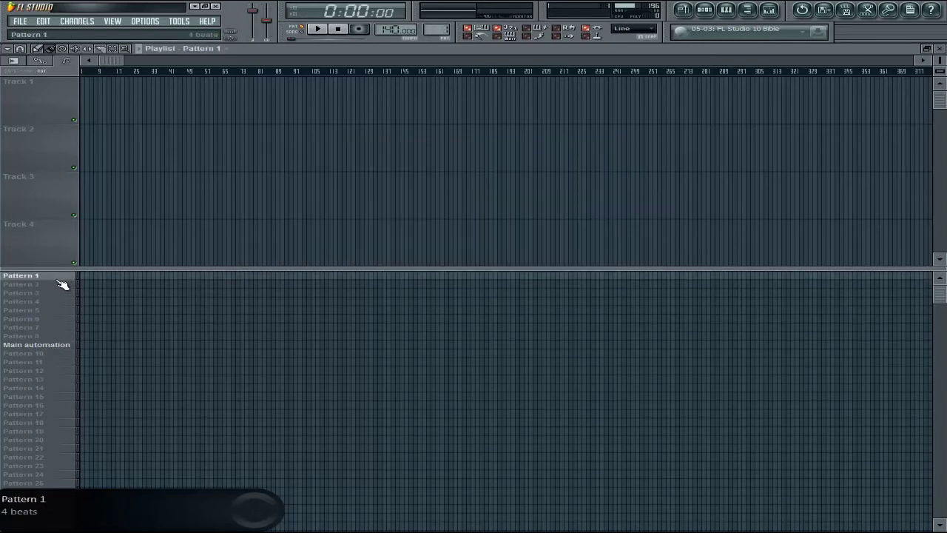
- Reopen the step sequencer, cycle forward and back through the patterns, and select the Main automation pattern
left_click(706, 11)
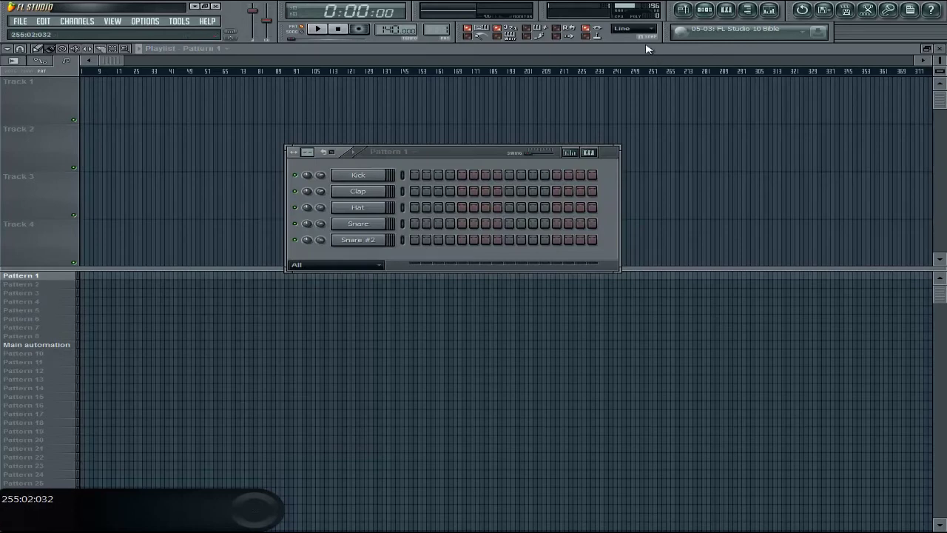
key("KP_Add")
key("KP_Subtract")
key("KP_Add")
key("KP_Add")
key("KP_Add")
key("KP_Add")
key("KP_Add")
key("KP_Add")
key("KP_Add")
key("KP_Add")
key("KP_Add")
key("KP_Add")
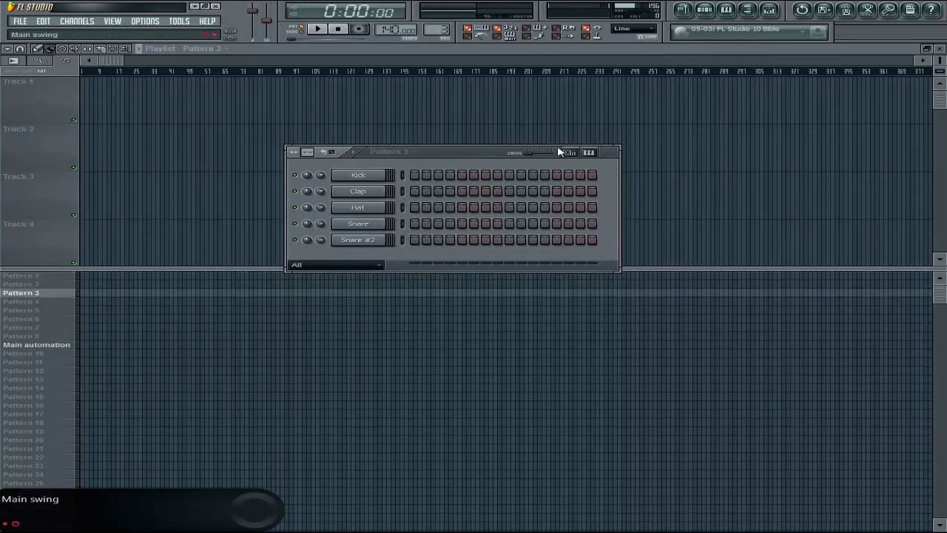
key("KP_Subtract")
key("KP_Subtract")
key("KP_Subtract")
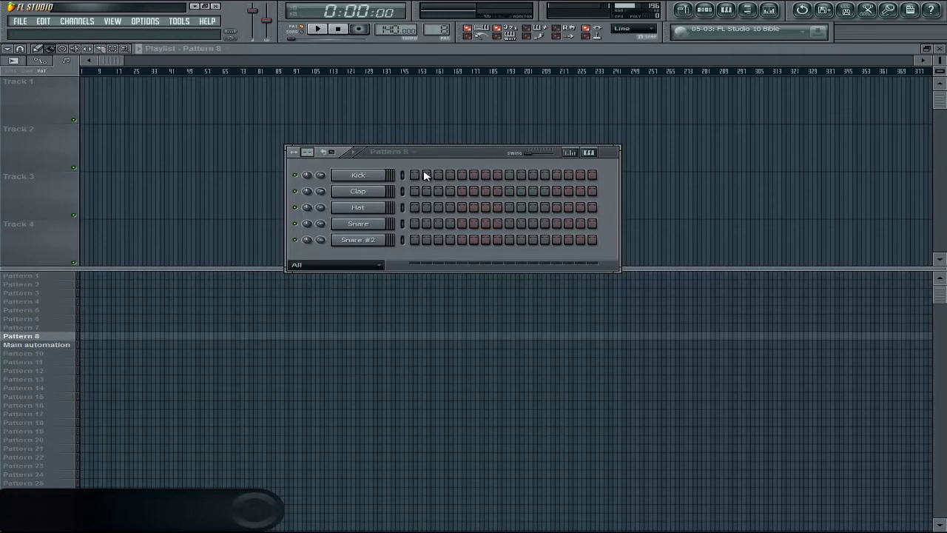
left_click(20, 347)
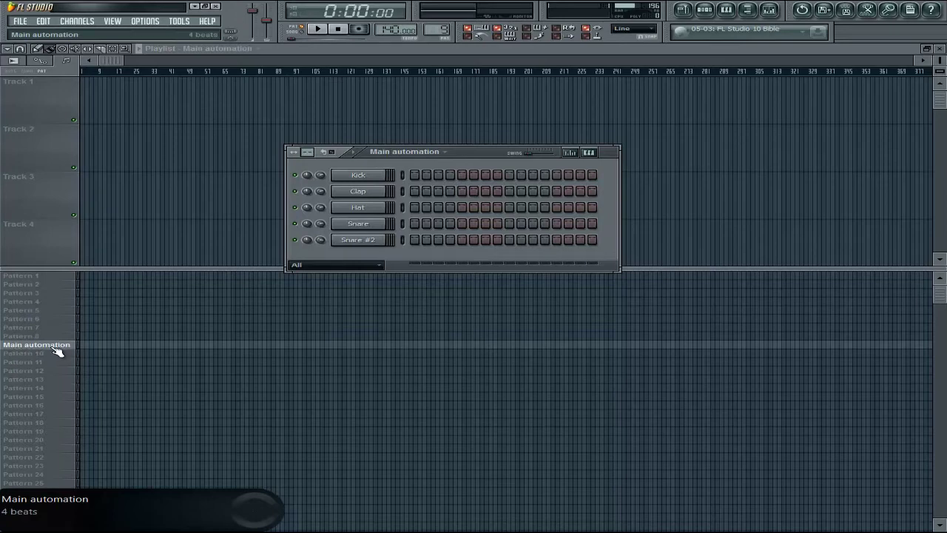
- Place a Main automation block at bar 1 of the playlist and remove it
left_click_drag(939, 60, 34, 352)
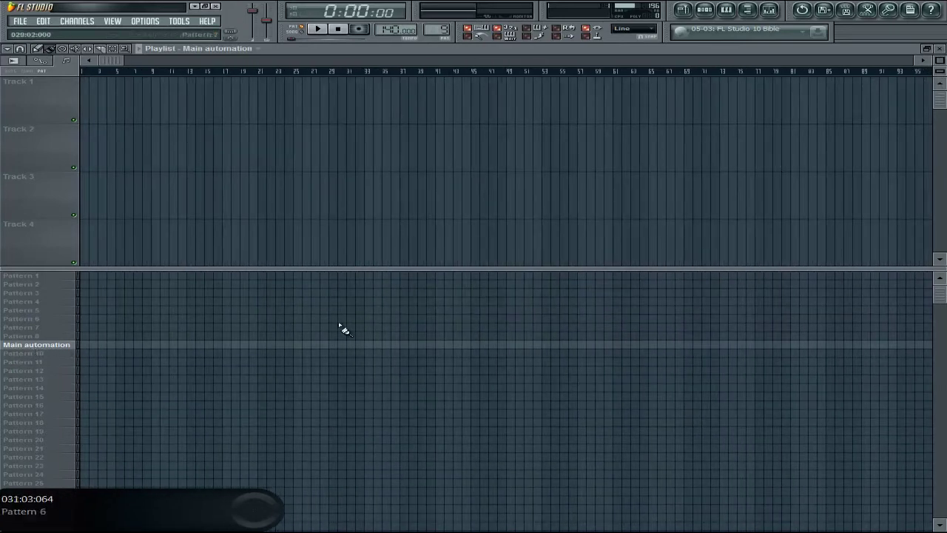
left_click(85, 346)
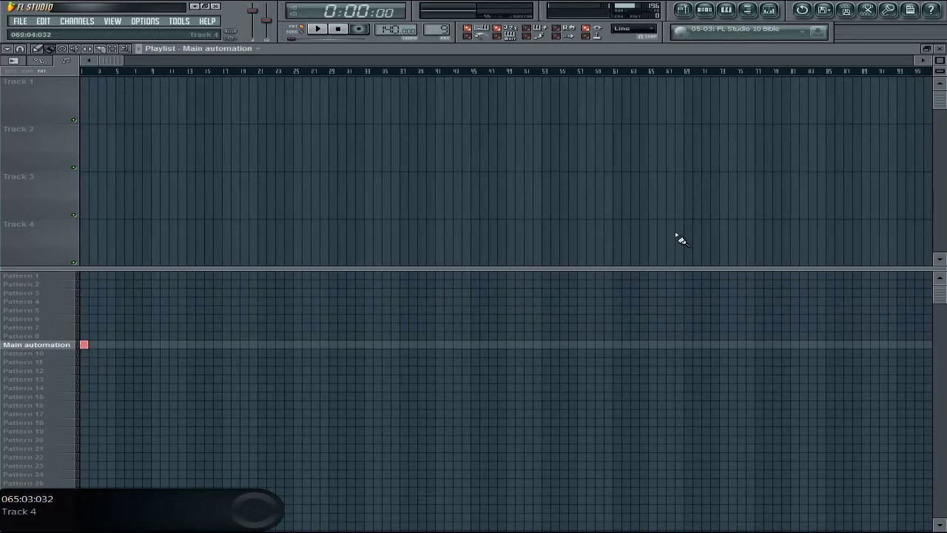
left_click_drag(940, 61, 940, 67)
right_click(84, 344)
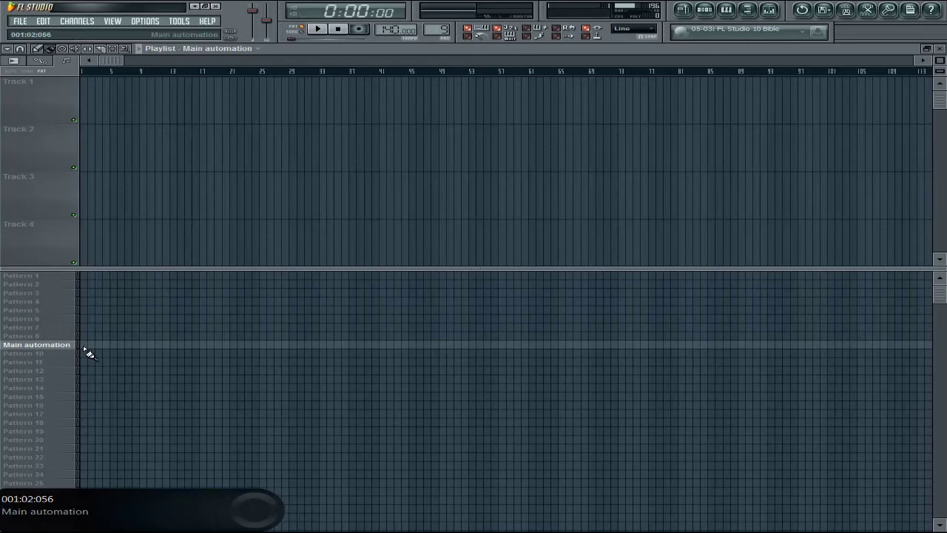
- With the Snare #2 channel selected in the step sequencer, place another Main automation block at bar 1 and clear it again
left_click(705, 10)
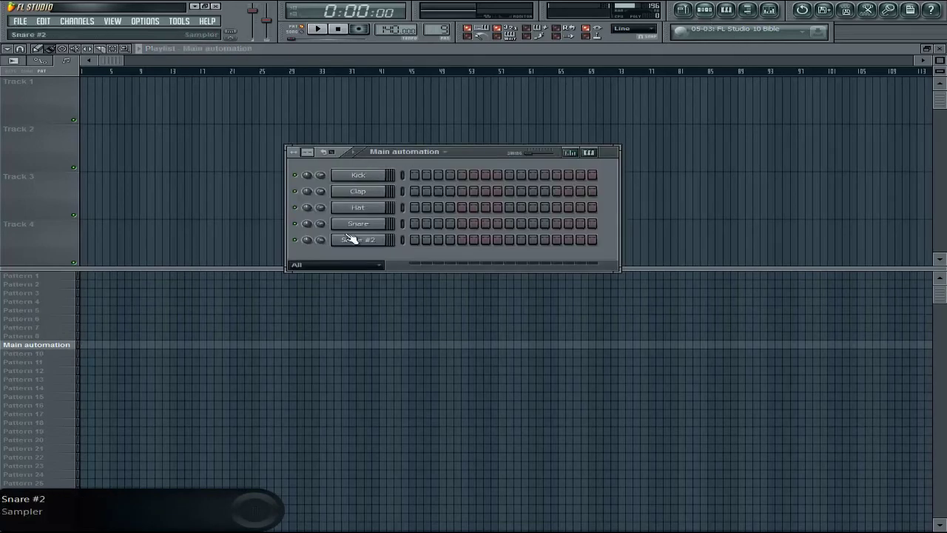
left_click(413, 241)
left_click(84, 344)
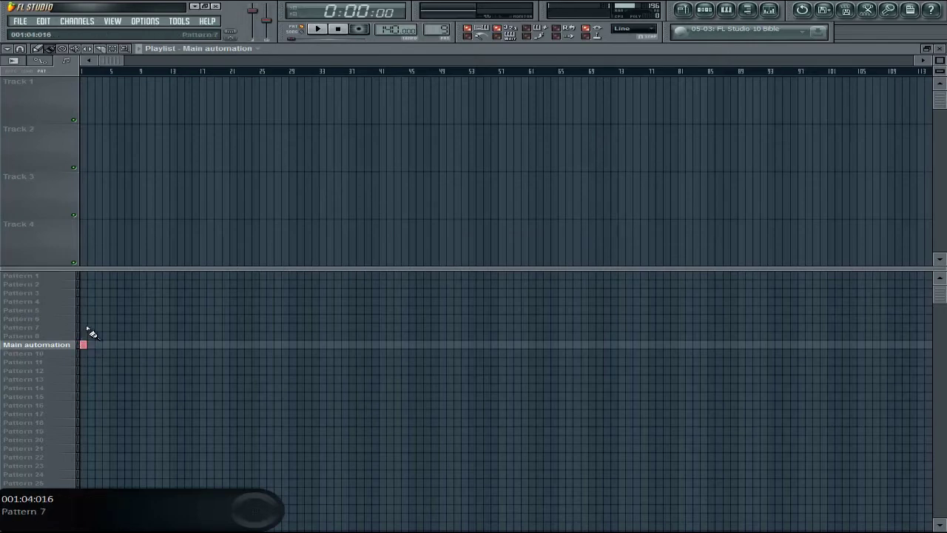
right_click(83, 344)
left_click(96, 344)
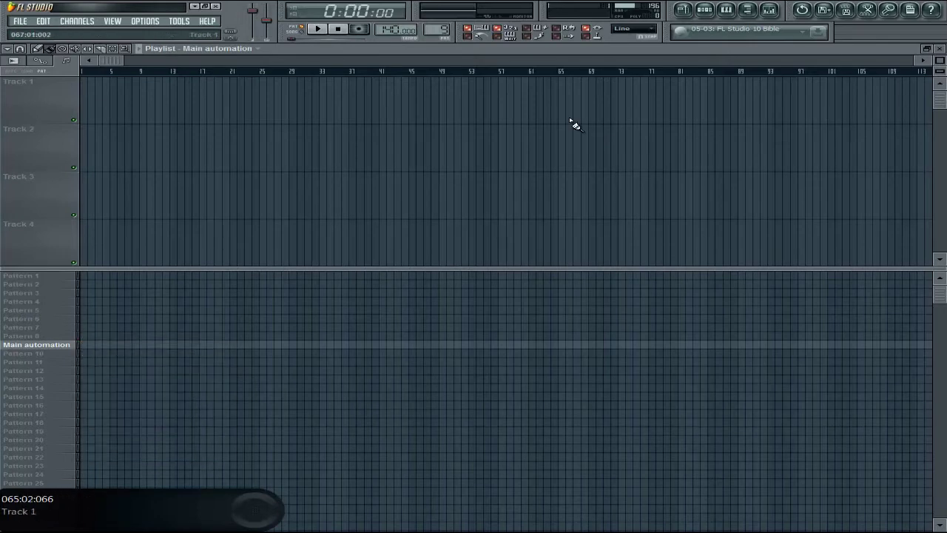
- Bring back the step sequencer, move it over the playlist tracks and try out the Kick channel's panning in both directions
left_click(704, 9)
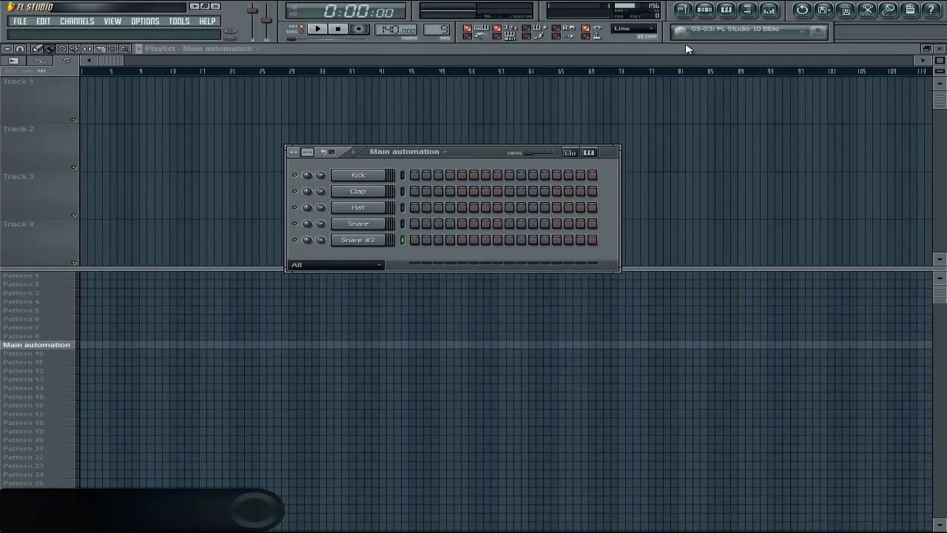
left_click_drag(479, 143, 611, 79)
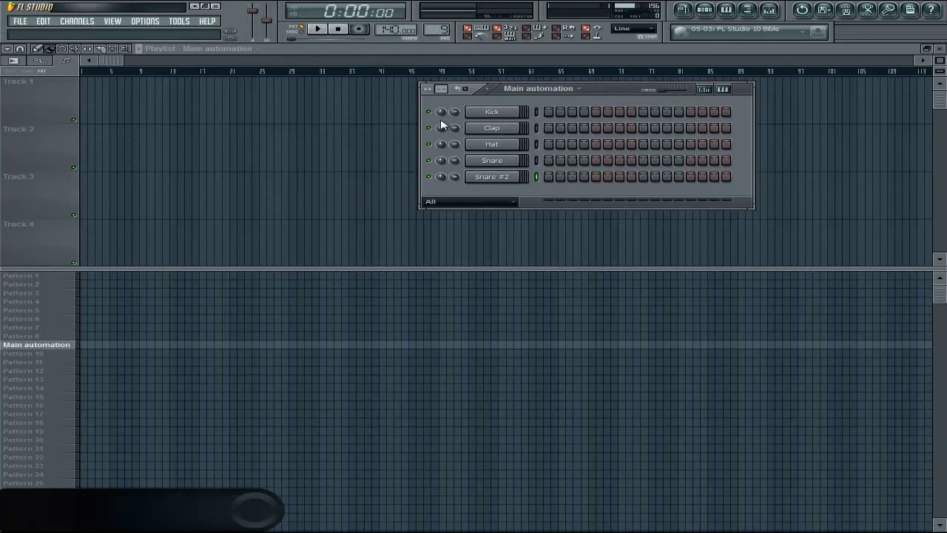
left_click_drag(446, 112, 445, 117)
left_click_drag(475, 210, 488, 255)
left_click_drag(445, 111, 437, 61)
left_click_drag(435, 496, 476, 300)
mouse_move(444, 114)
left_mouse_down()
mouse_move(387, 285)
mouse_move(444, 128)
left_mouse_up()
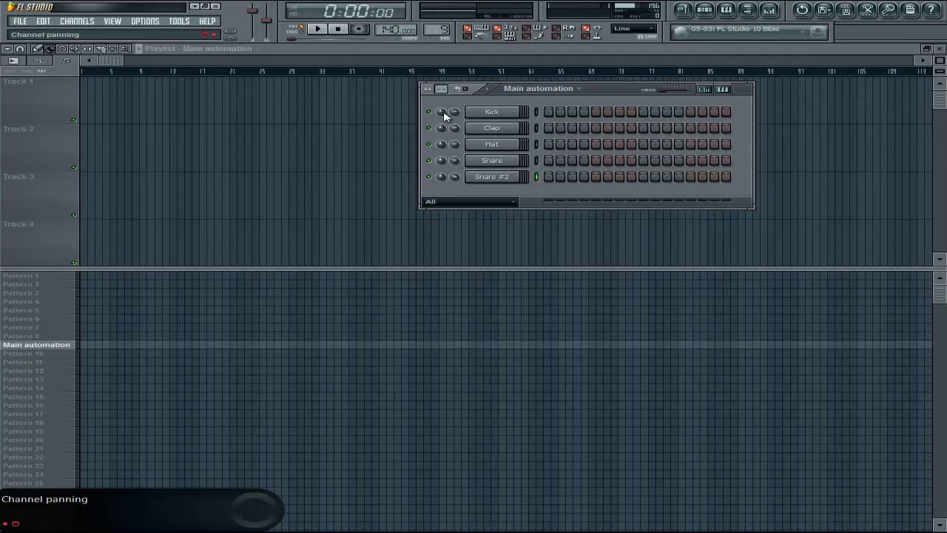
mouse_move(440, 116)
left_mouse_down()
mouse_move(436, 133)
mouse_move(422, 101)
mouse_move(434, 158)
mouse_move(426, 111)
mouse_move(439, 123)
left_mouse_up()
- Adjust the Kick channel's volume up and down
left_click_drag(454, 112, 480, 48)
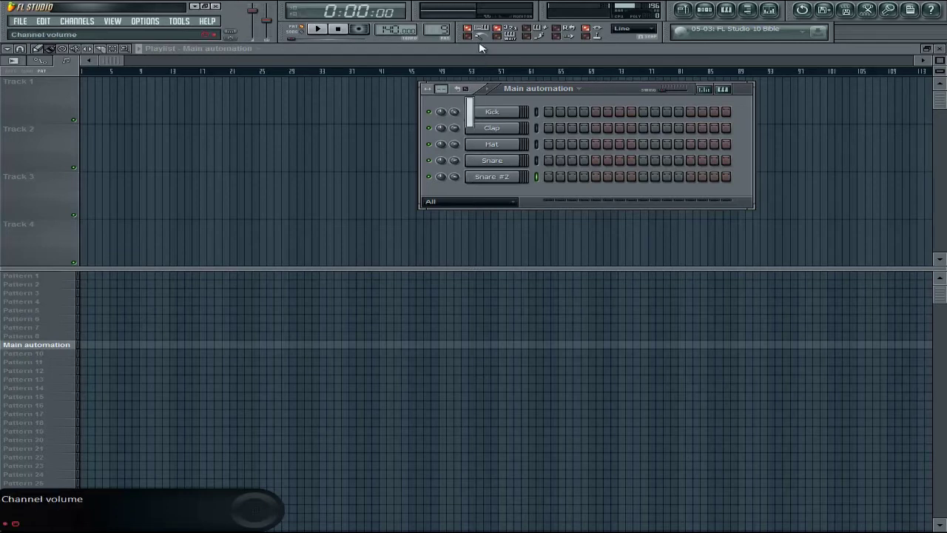
mouse_move(454, 111)
left_mouse_down()
mouse_move(455, 94)
mouse_move(457, 128)
left_mouse_up()
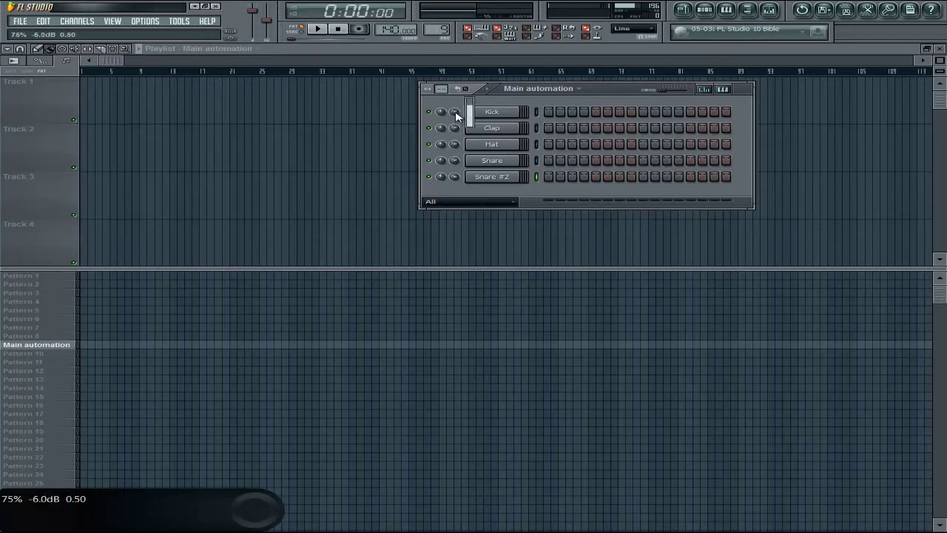
left_click_drag(456, 96, 453, 125)
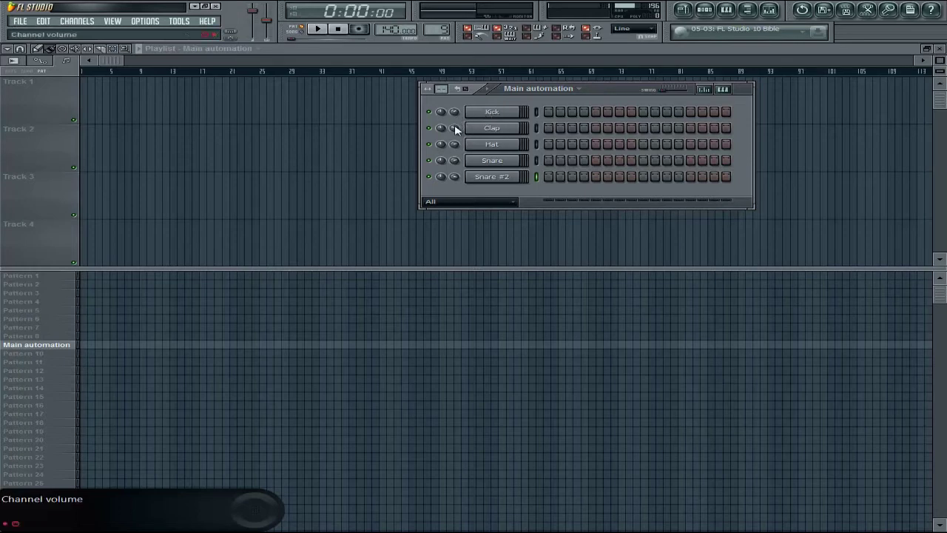
- Adjust the channel volumes of Hat, Kick, Snare #2 and Snare in the step sequencer
left_click_drag(453, 145, 458, 185)
mouse_move(454, 112)
left_mouse_down()
mouse_move(455, 91)
mouse_move(432, 136)
mouse_move(459, 122)
left_mouse_up()
left_click_drag(457, 176, 454, 99)
left_click_drag(456, 161, 460, 197)
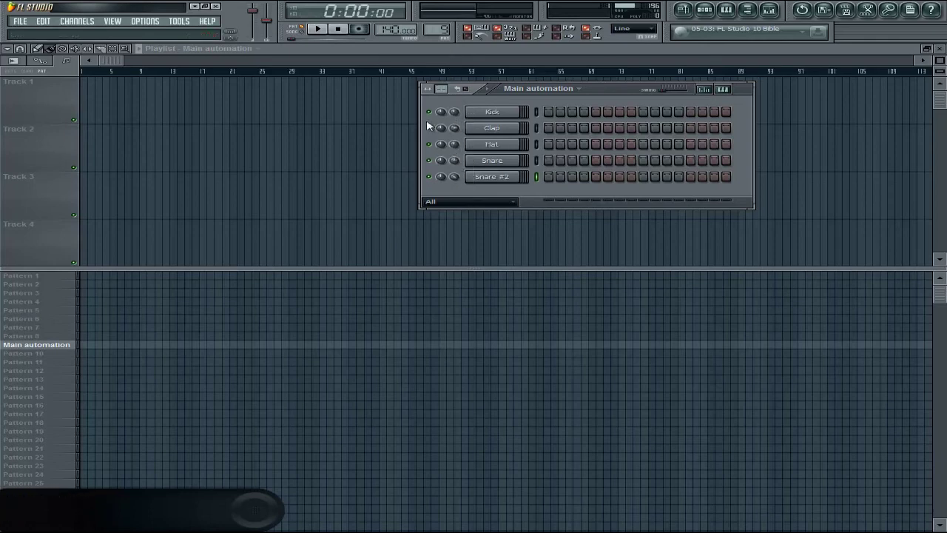
- Hide the step sequencer, open the piano roll for Snare #2 and enlarge its window to fill the workspace
left_click(704, 9)
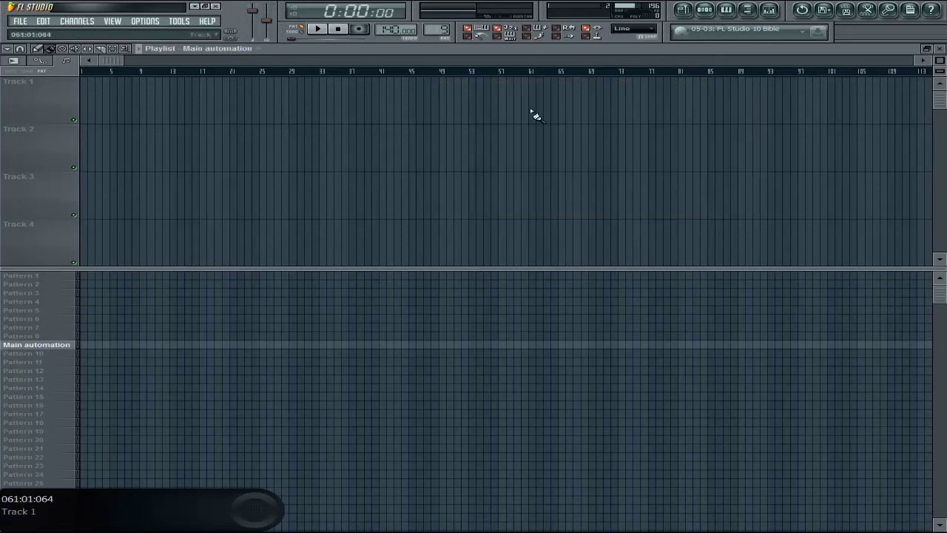
left_click(726, 10)
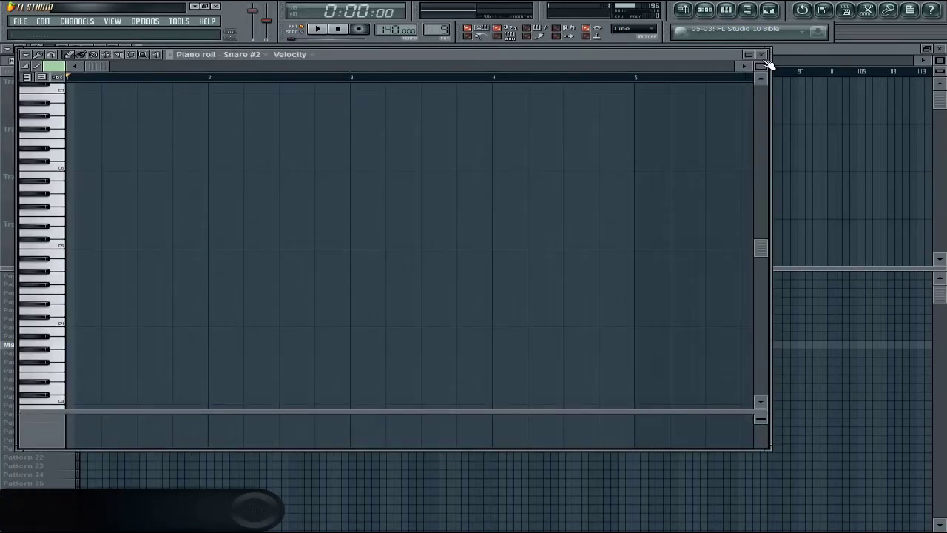
left_click_drag(769, 56, 940, 56)
left_click_drag(454, 47, 454, 45)
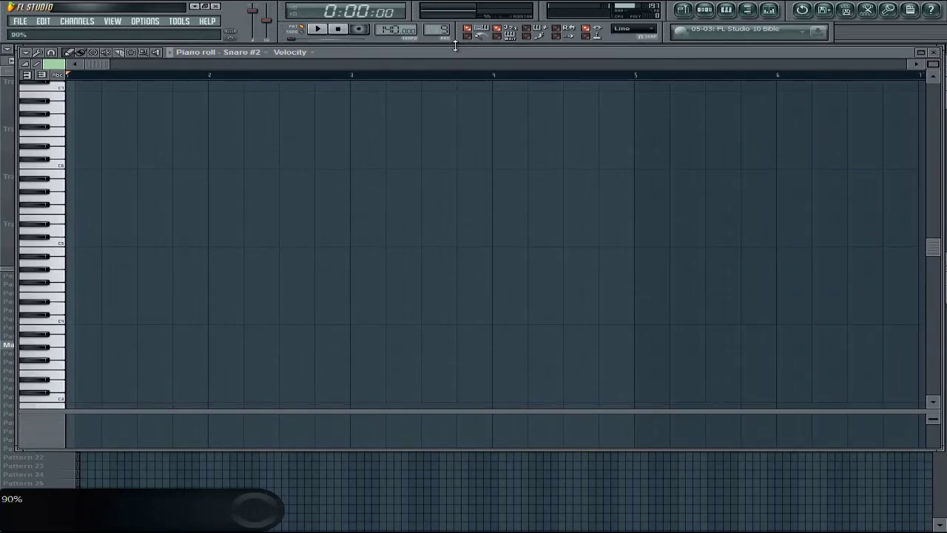
left_click_drag(14, 75, 2, 75)
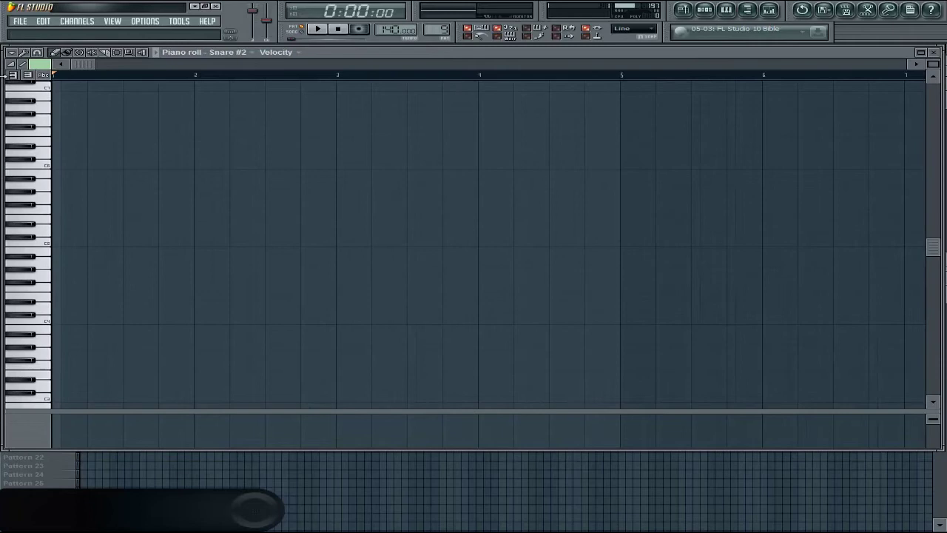
left_click_drag(298, 448, 327, 526)
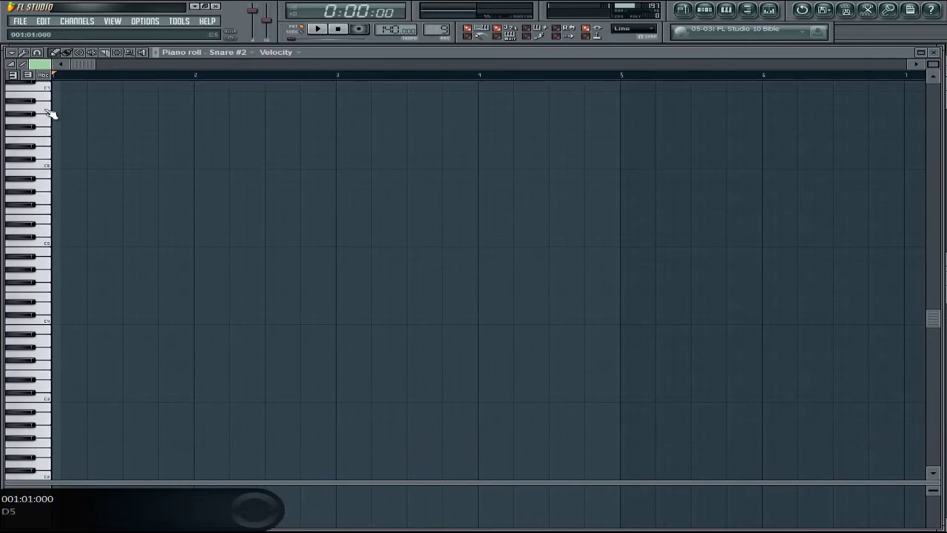
- Audition a low and a higher key on the piano roll keyboard for Snare #2
left_click(50, 403)
left_click(48, 246)
left_click(47, 246)
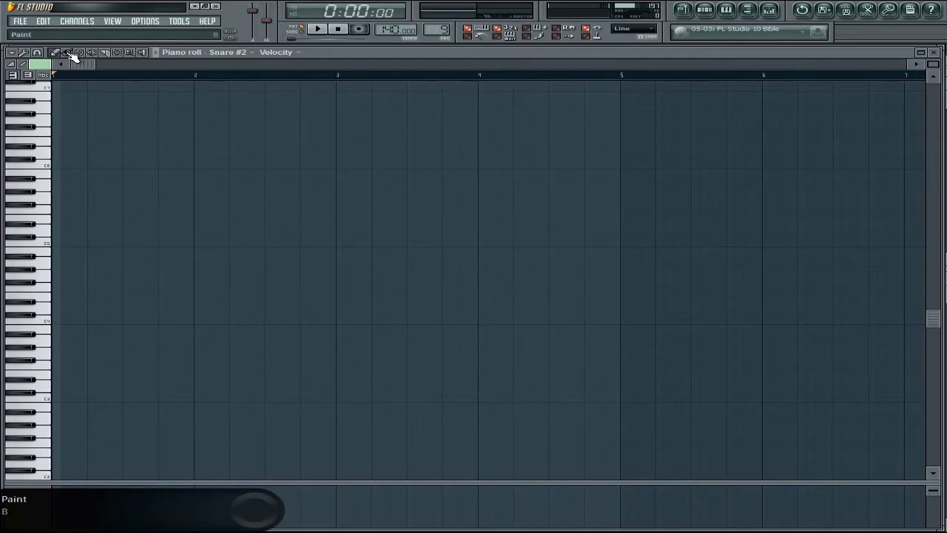
- Try the small keyboard view in the piano roll and switch the keys to a list of note names
left_click(29, 75)
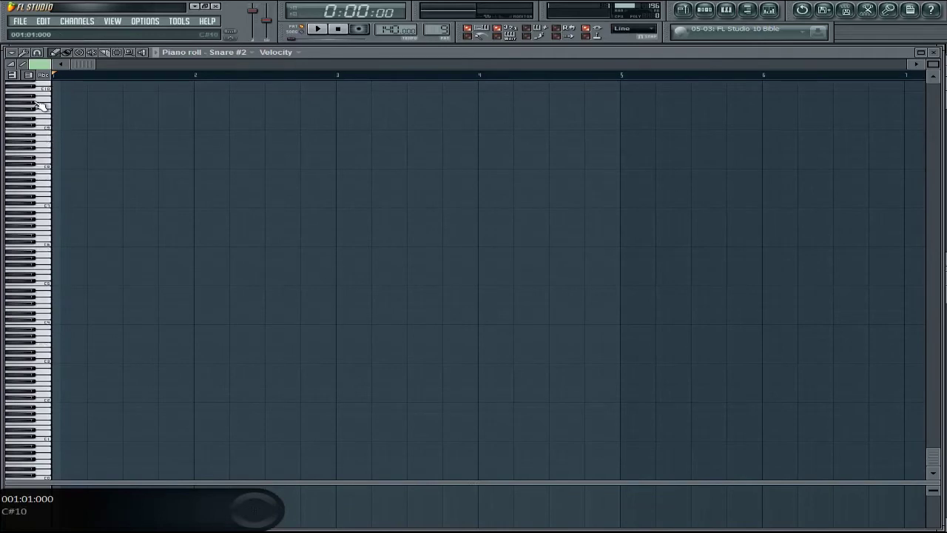
left_click(29, 76)
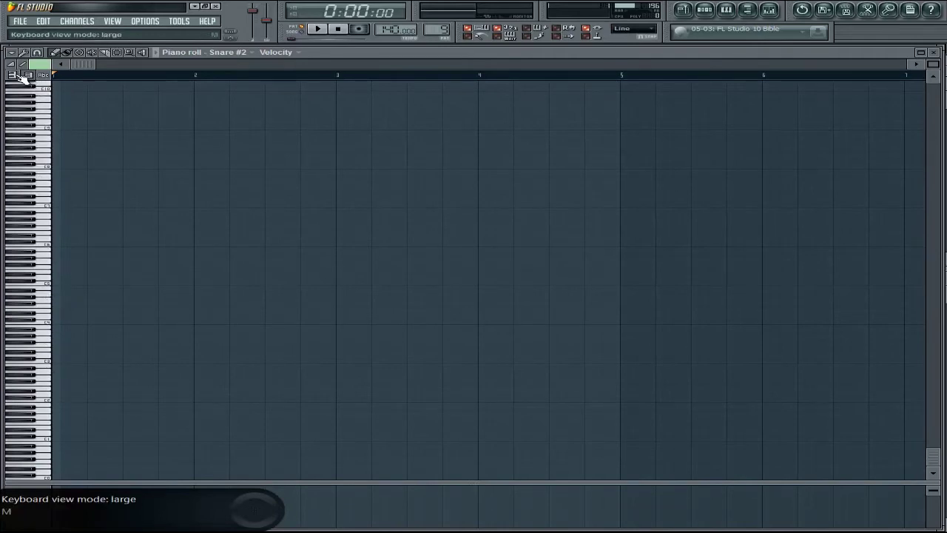
left_click(45, 76)
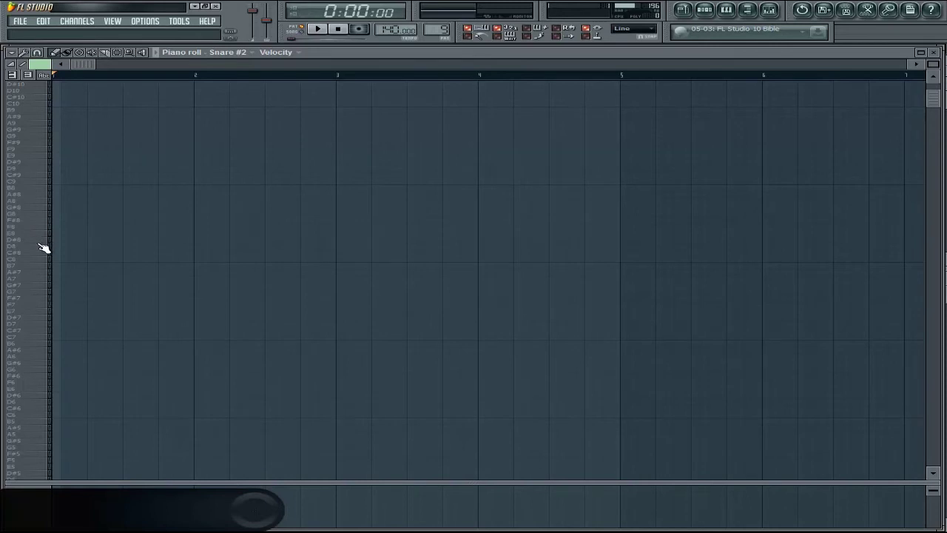
scroll(28, 264, "down", 5)
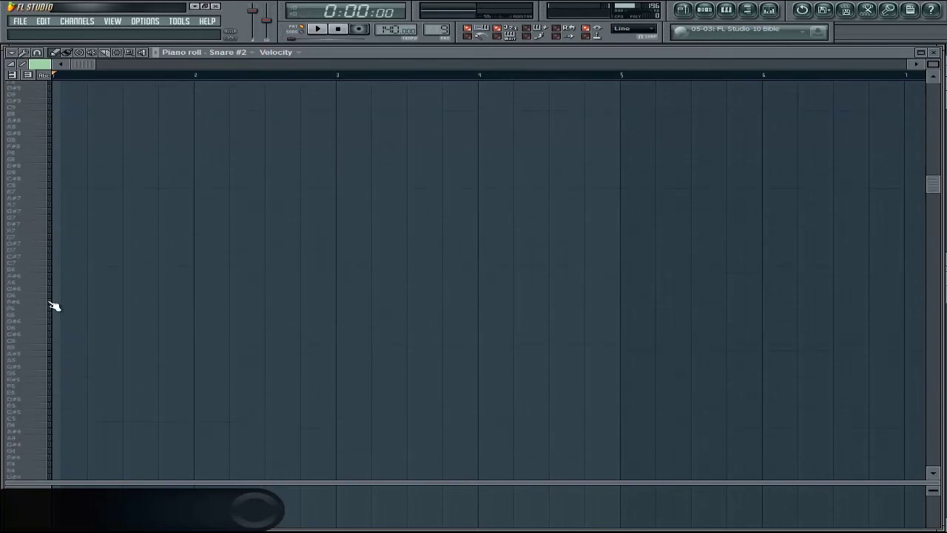
scroll(47, 311, "down", 3)
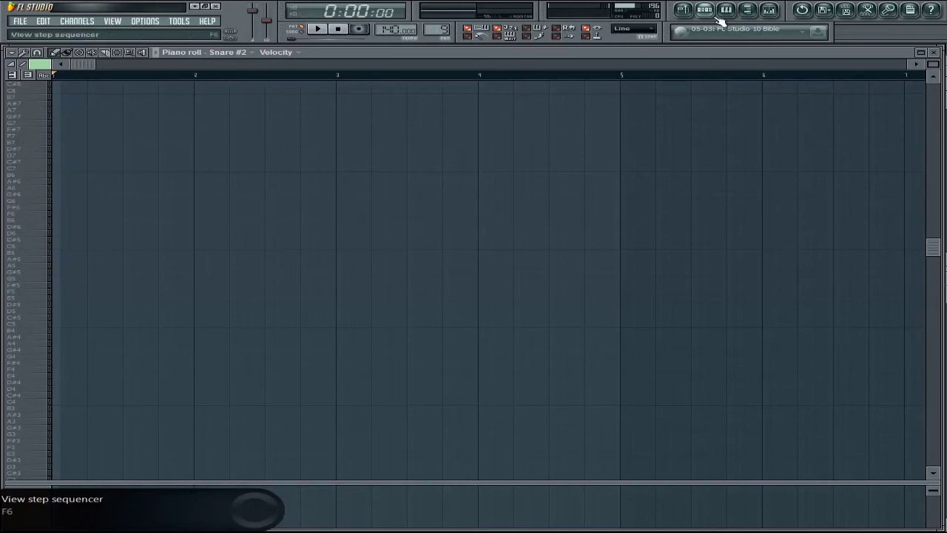
- Show the sample browser, widen it and collapse the VEC1 FX folder
left_click(747, 9)
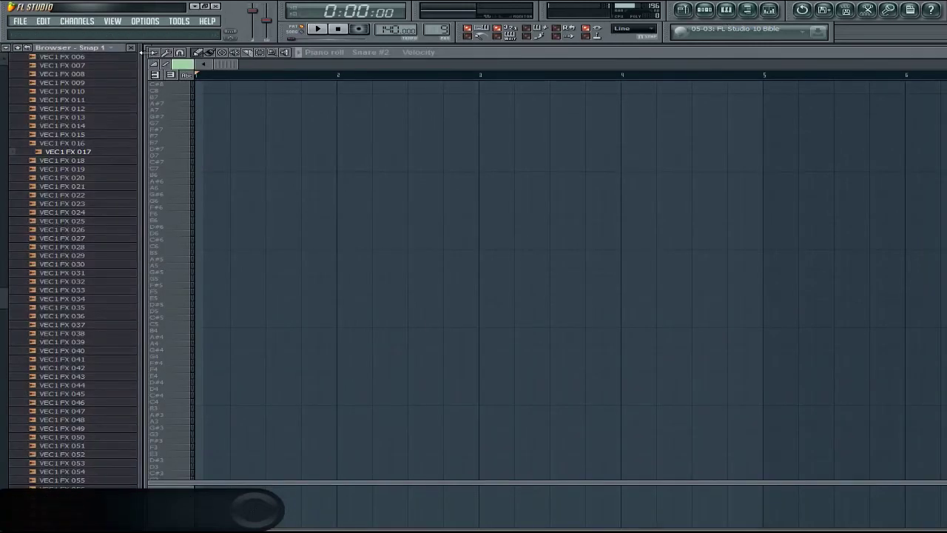
left_click_drag(145, 61, 309, 74)
left_click_drag(4, 301, 39, 255)
scroll(41, 259, "up", 2)
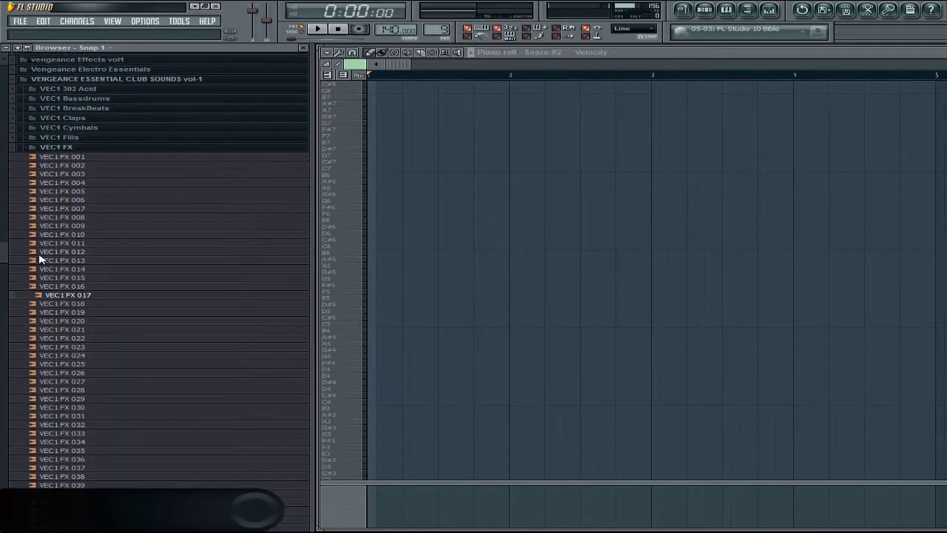
left_click(99, 148)
- Collapse the AA VENGEANCE ESSENTIAL HOUSE VOL.1 folder and expand VOL.2, briefly looking into VEH2 Basses
scroll(95, 222, "up", 15)
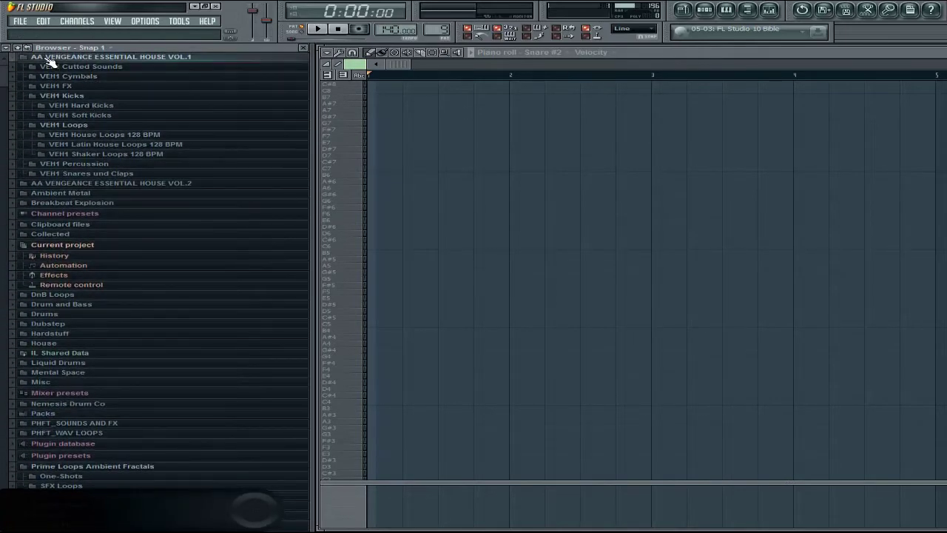
left_click(85, 57)
left_click(162, 67)
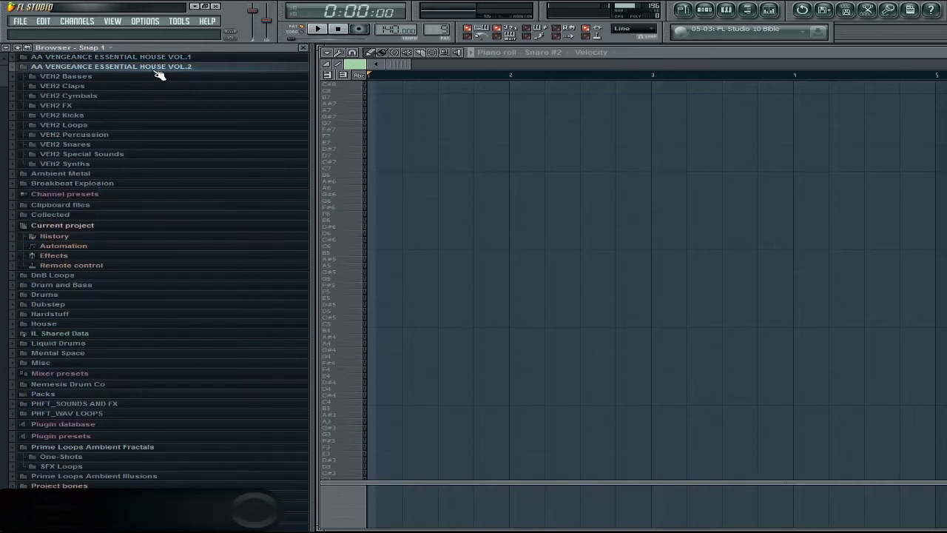
left_click(150, 76)
left_click(146, 62)
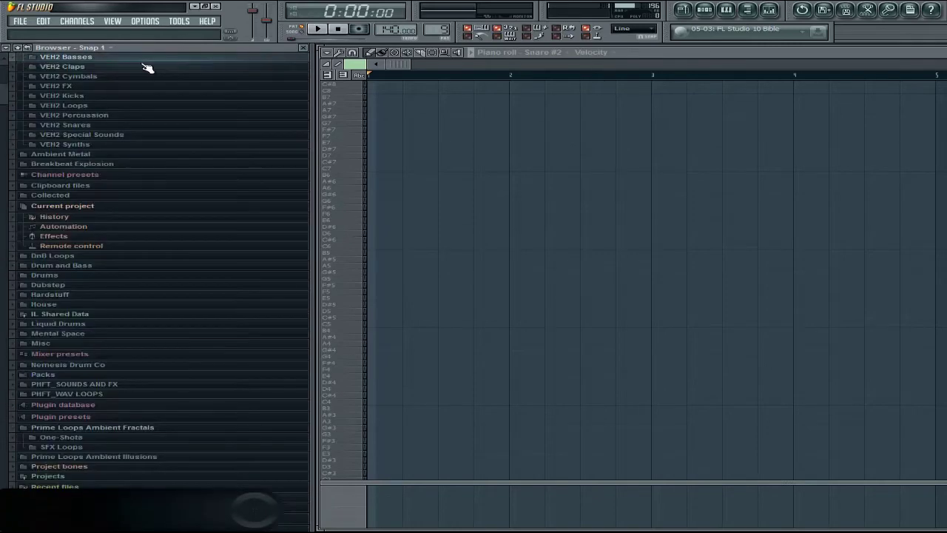
- Return to the playlist, audition VEH2 Claps - 008 from the VEH2 Claps folder and place it as an audio clip on Track 1
left_click(683, 9)
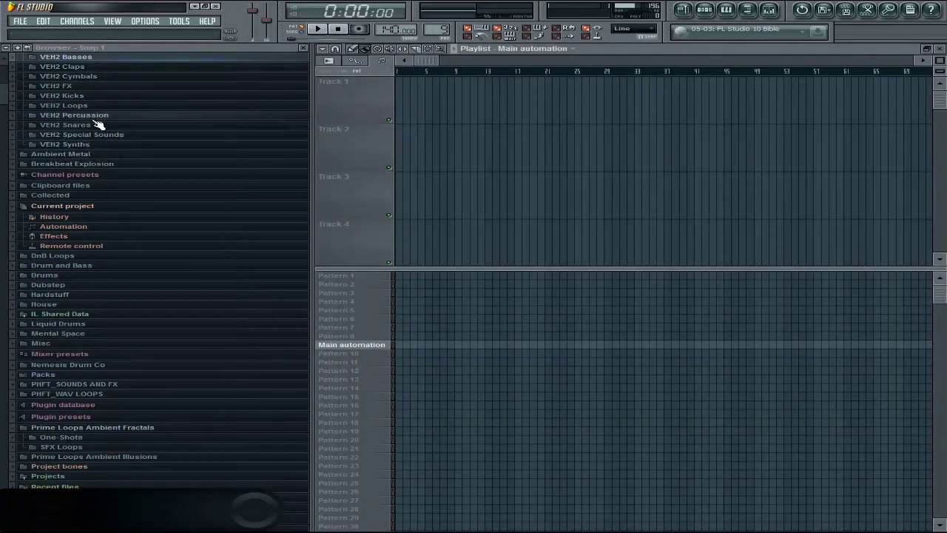
left_click(78, 67)
left_click(140, 127)
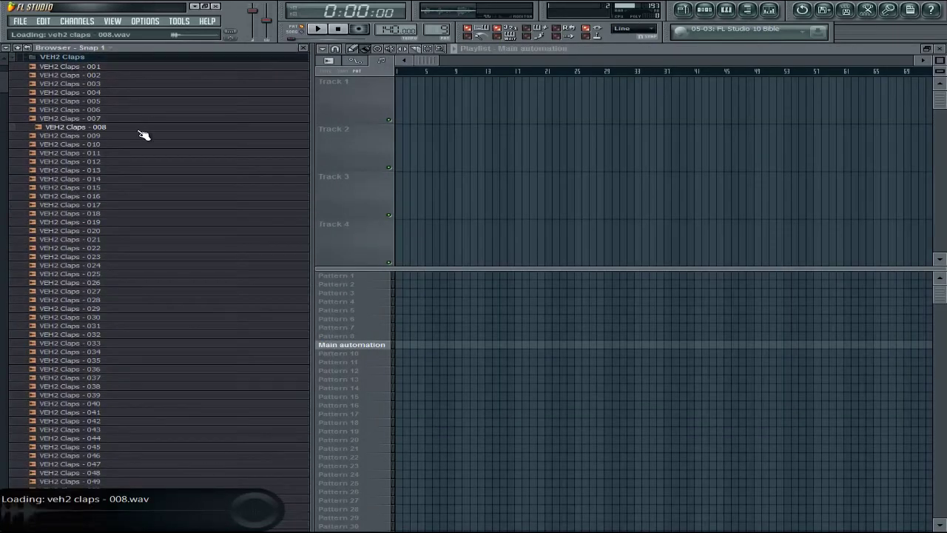
left_click_drag(86, 125, 448, 106)
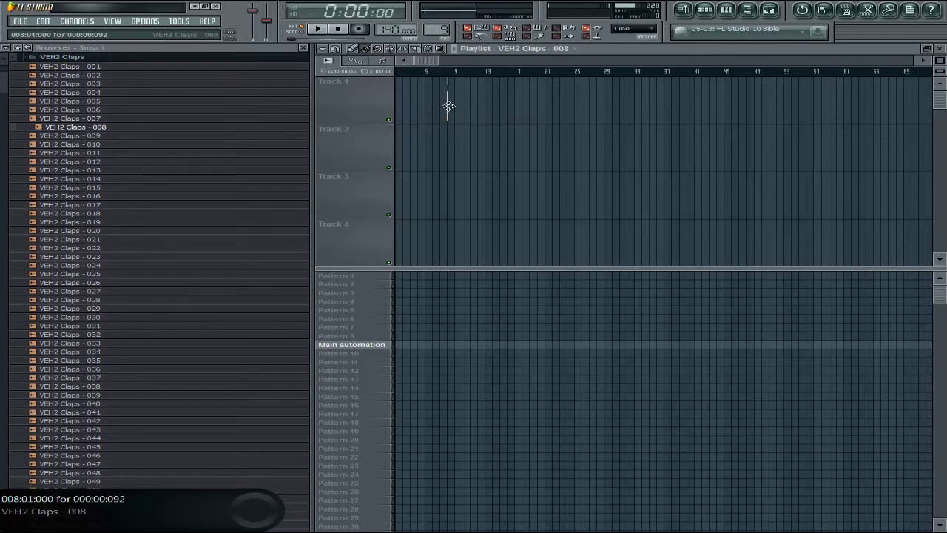
- Show the step sequencer and delete the VEH2 Claps - 008 audio clip channel
left_click_drag(938, 60, 938, 50)
left_click(704, 9)
left_click(755, 135)
left_click(814, 144)
right_click(824, 193)
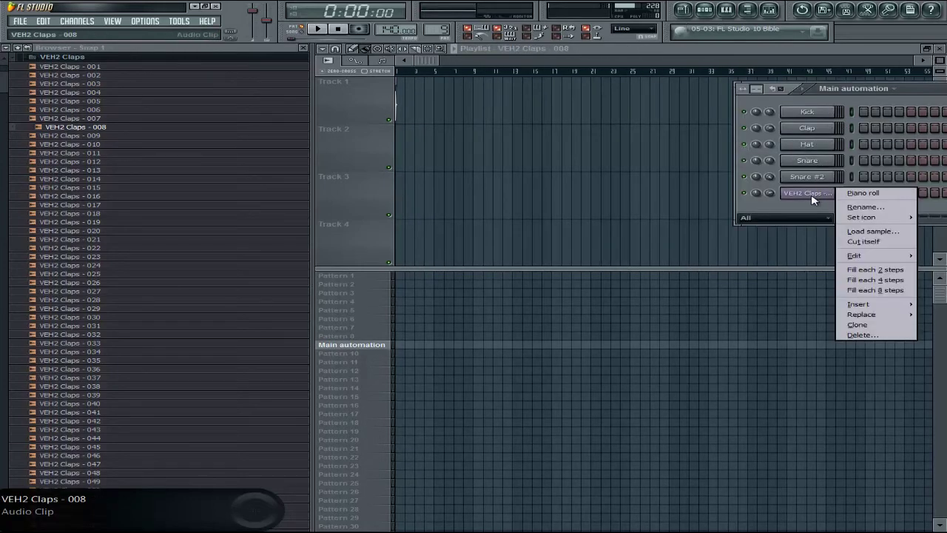
left_click(853, 336)
left_click(547, 309)
- Add VEH2 Claps - 008 as a new sampler channel in the step sequencer and activate its steps 1, 5, 9 and 13
left_click_drag(123, 129, 823, 196)
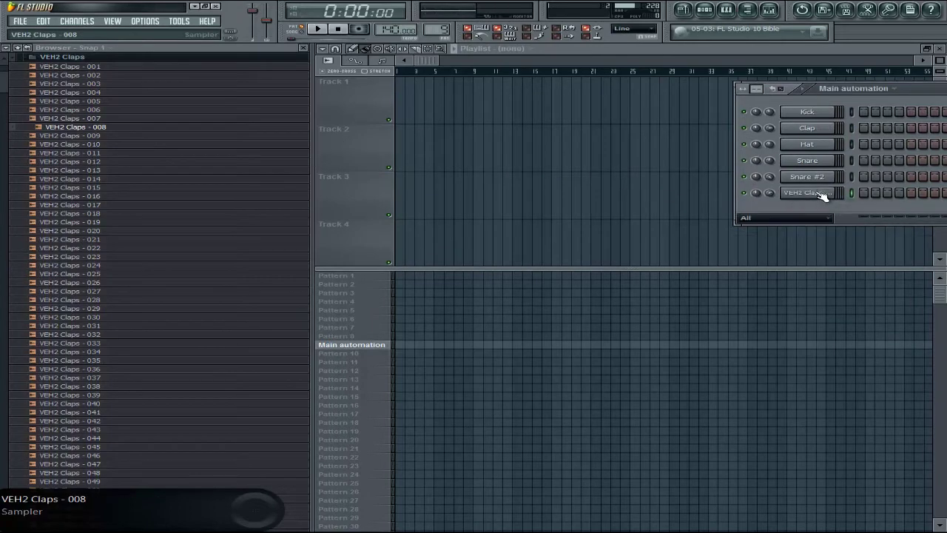
left_click_drag(913, 89, 709, 105)
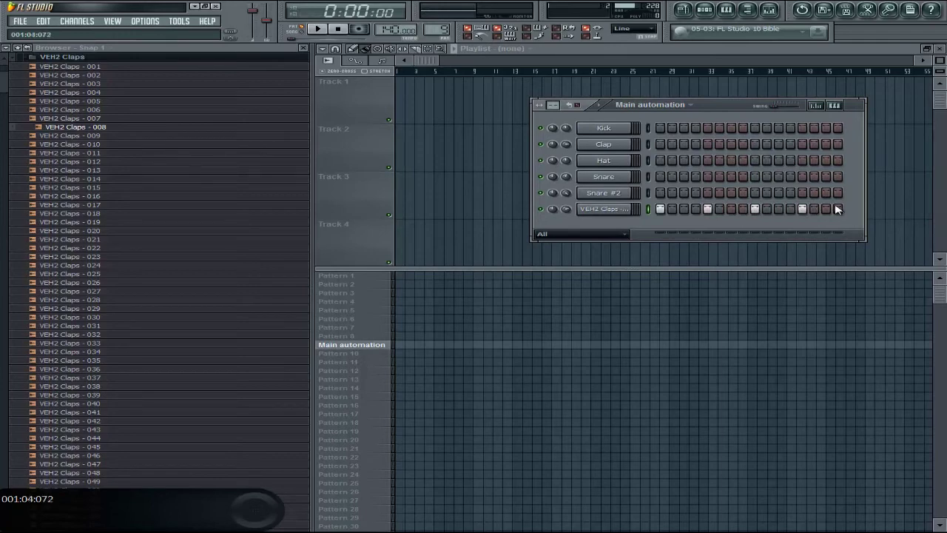
- Place a Main automation block near the start of the playlist's pattern area and remove it again
left_click(400, 345)
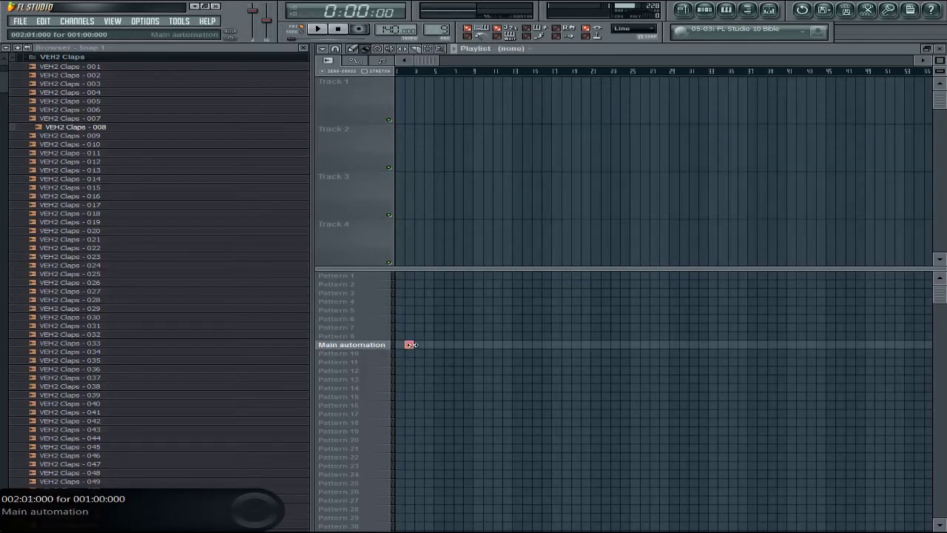
left_click(707, 10)
left_click(707, 10)
right_click(400, 345)
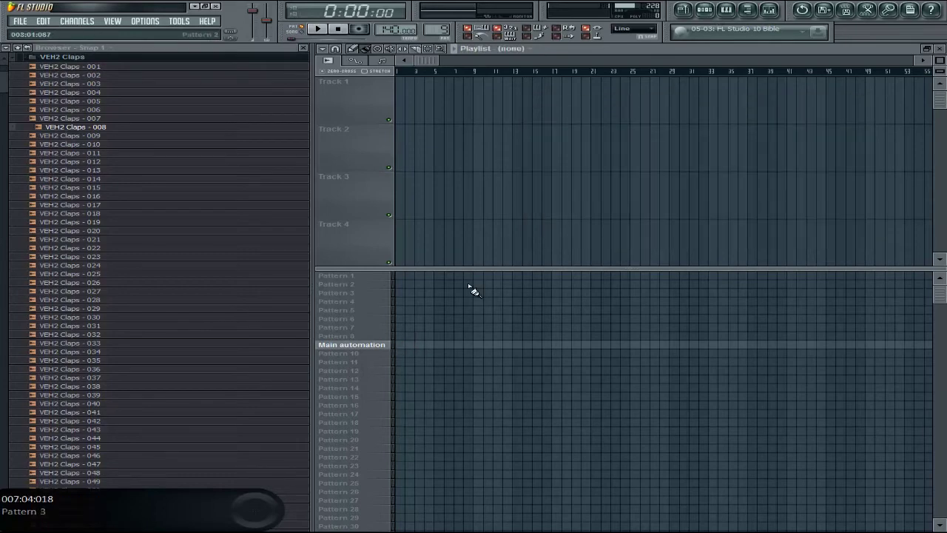
- Close the sample browser, open the mixer and select the Master track
left_click(303, 48)
left_click(770, 10)
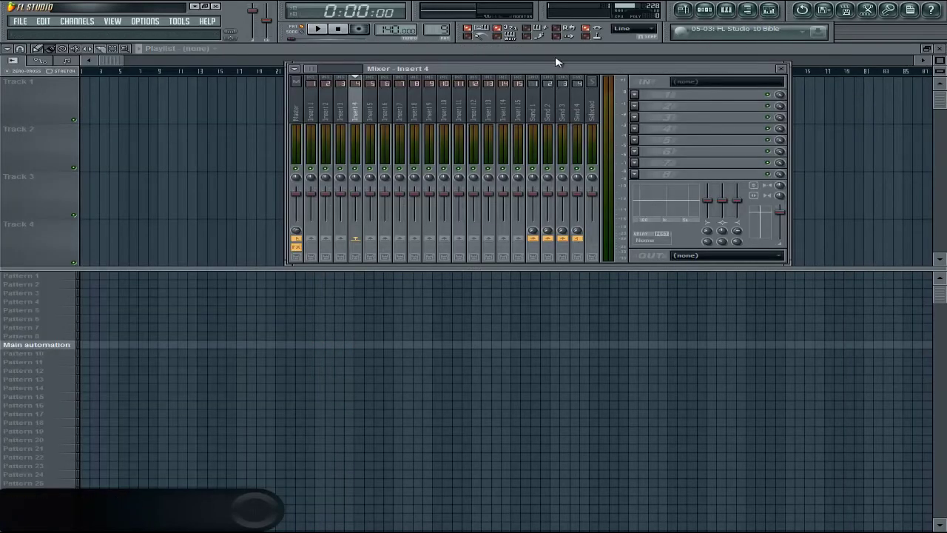
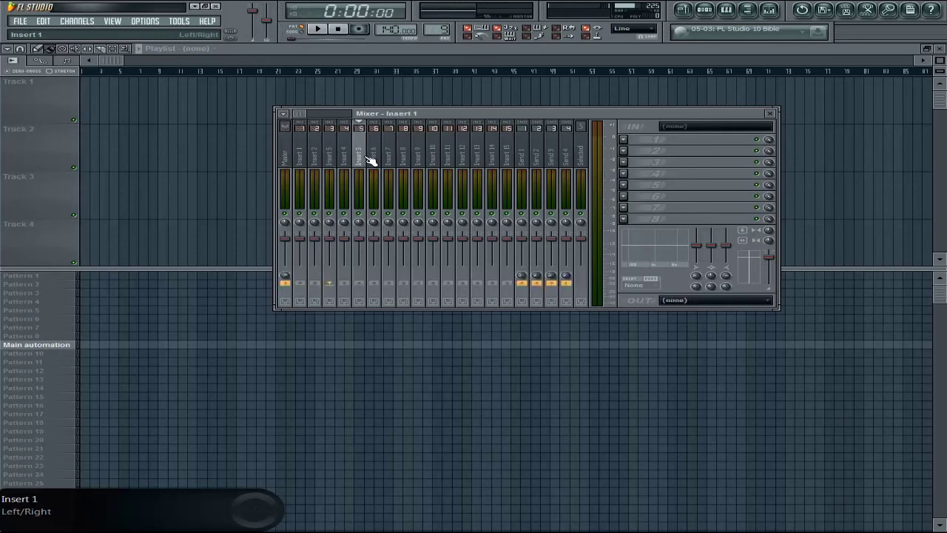
left_click_drag(242, 142, 287, 157)
- Bring up the step sequencer and open the VEH2 Claps - 008 channel settings, arranging both windows clear of the mixer tracks
left_click(707, 10)
left_click_drag(450, 108, 743, 247)
left_click(636, 351)
left_click_drag(703, 151, 210, 196)
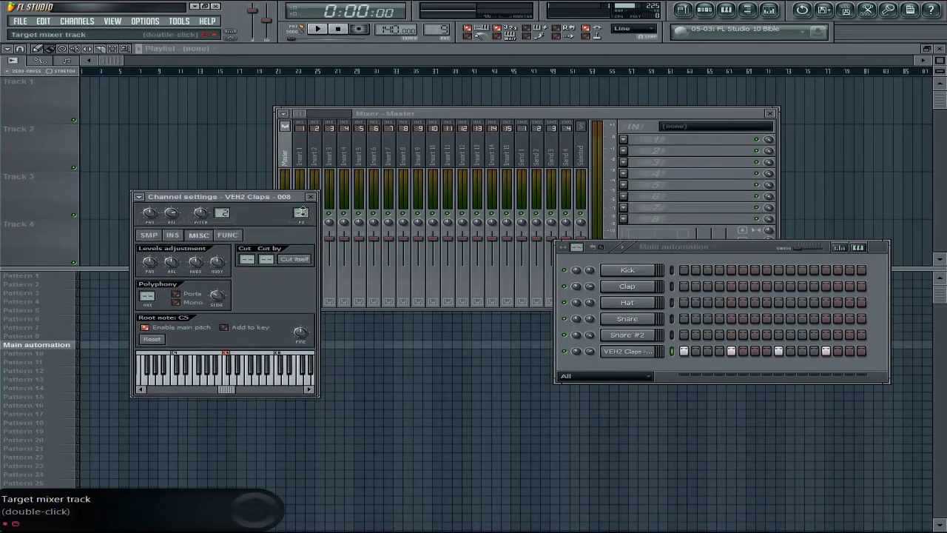
- Select the Insert 1 mixer track, rearrange the mixer and channel settings windows, and load Soundgoodizer into effect slot 1
left_click(302, 158)
left_click_drag(442, 115, 589, 88)
left_click_drag(271, 199, 347, 231)
left_click(773, 110)
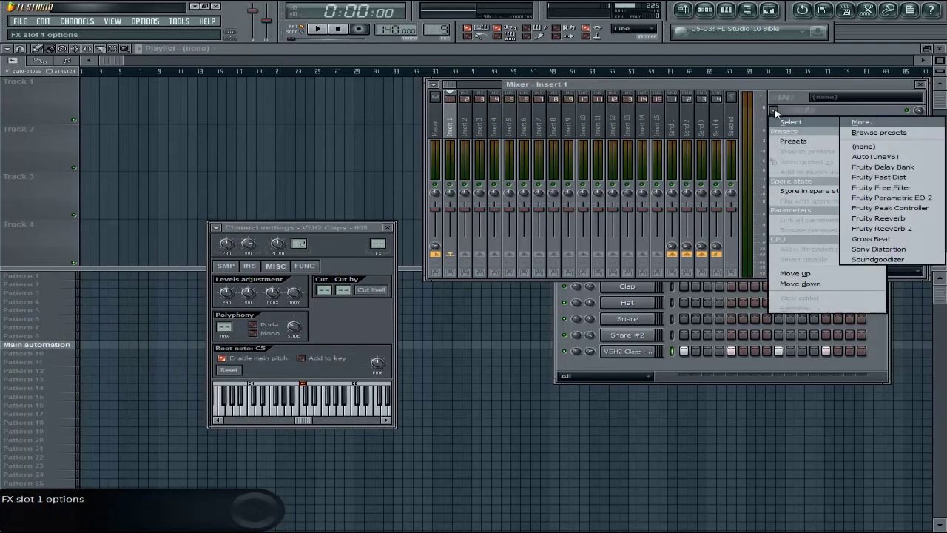
left_click(916, 262)
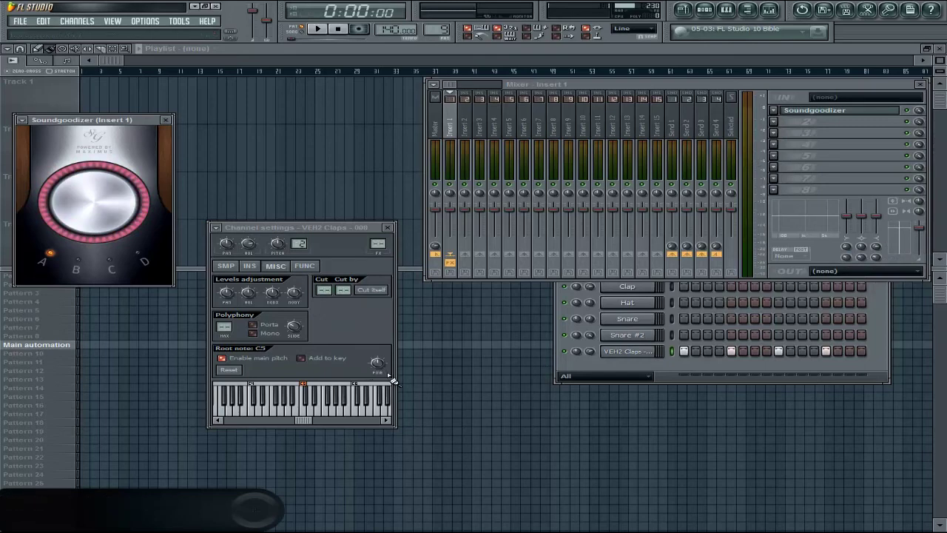
- Replace Soundgoodizer with Fruity Reeverb in effect slot 1 of Insert 1
left_click(773, 121)
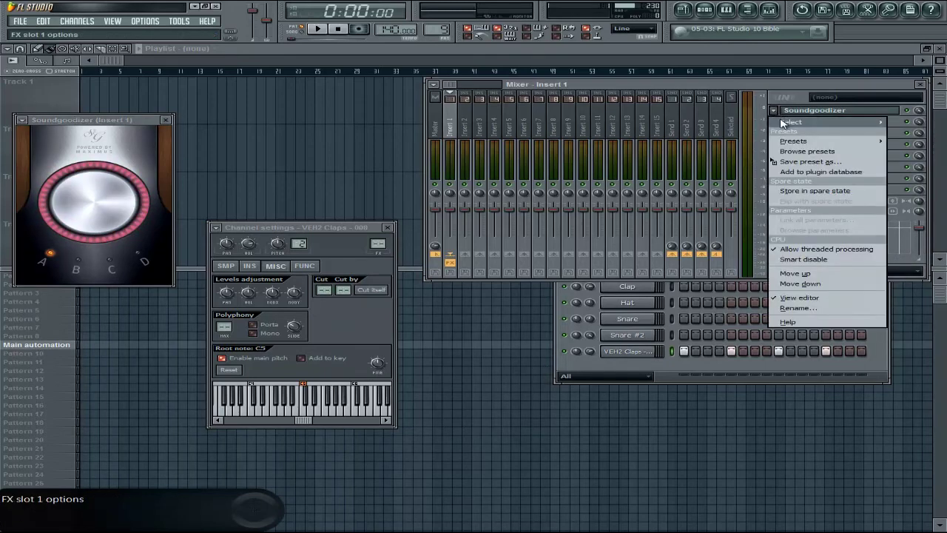
mouse_move(789, 122)
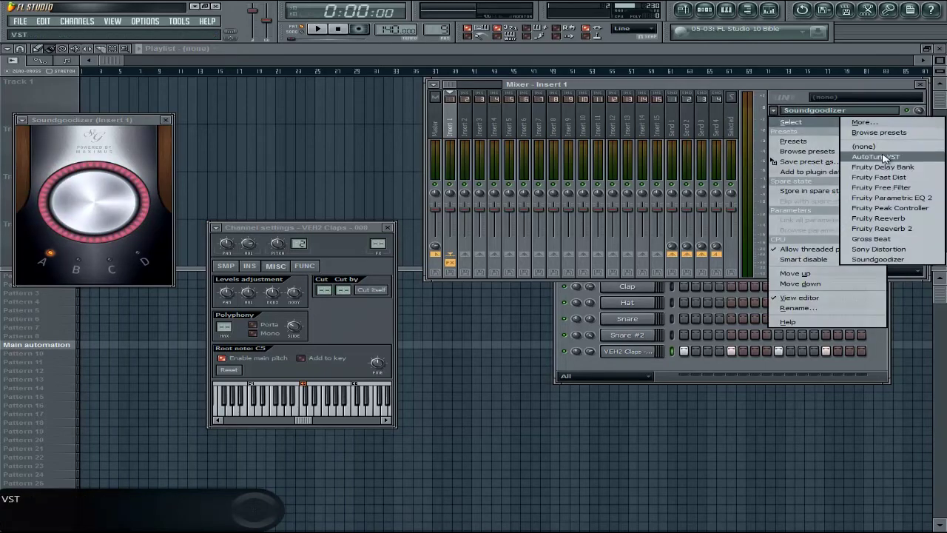
left_click(880, 218)
- Look through the full list of effect plugins available for slot 2 of Insert 1 and close it
left_click(773, 122)
mouse_move(790, 133)
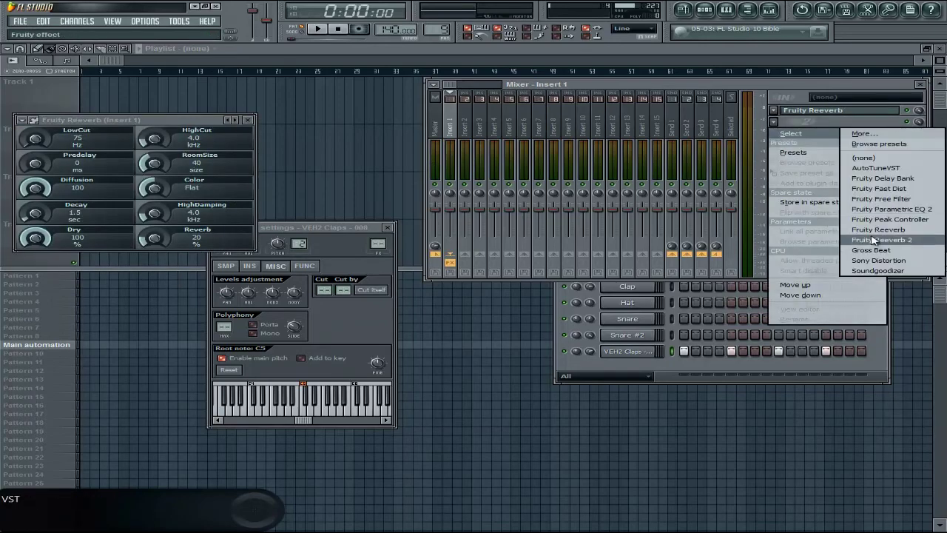
left_click(862, 134)
scroll(548, 328, "down", 20)
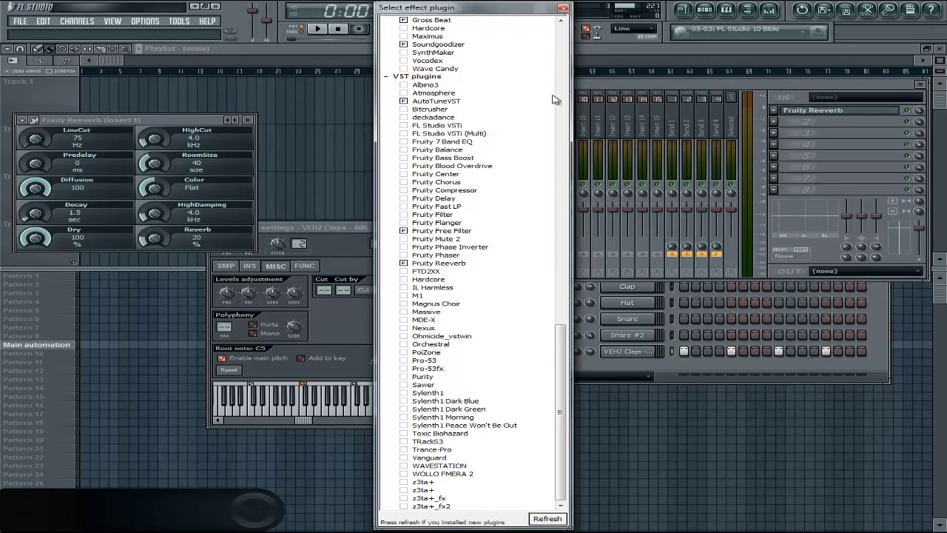
left_click(563, 8)
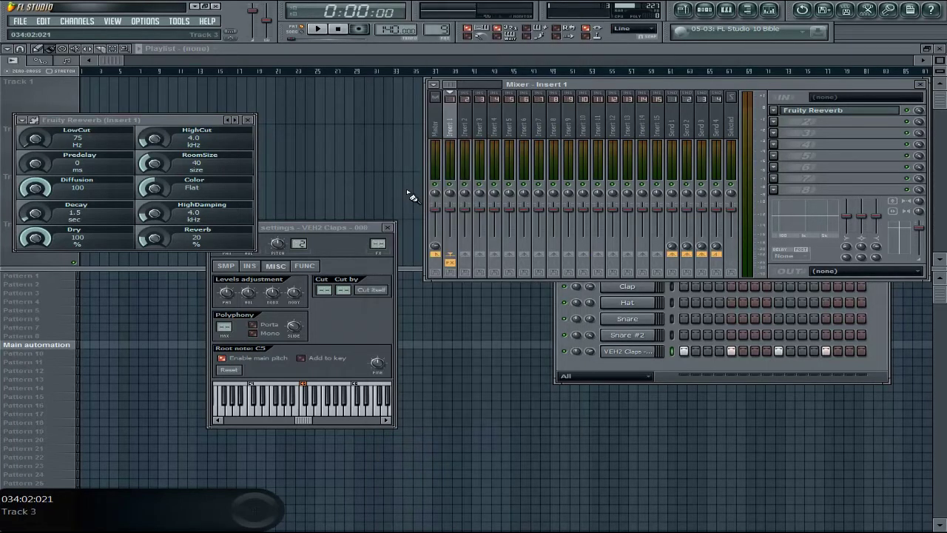
- Bring the VEH2 Claps - 008 channel settings and the step sequencer in front of the mixer, arranging them side by side
left_click(359, 228)
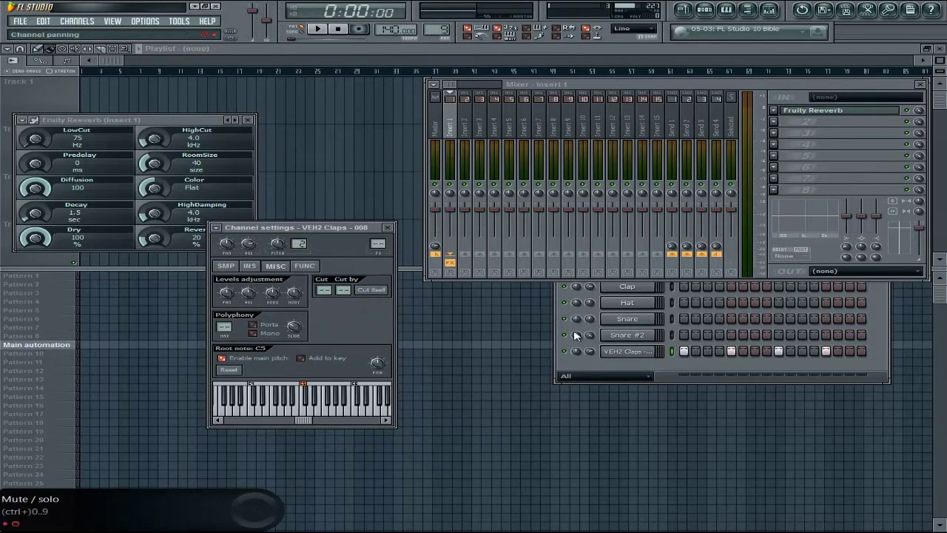
left_click(631, 352)
left_click(630, 351)
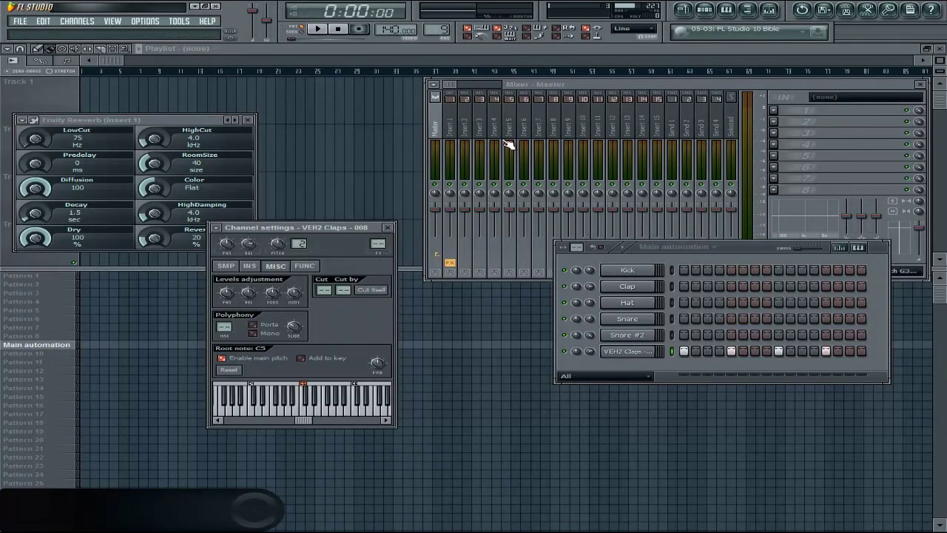
left_click(456, 133)
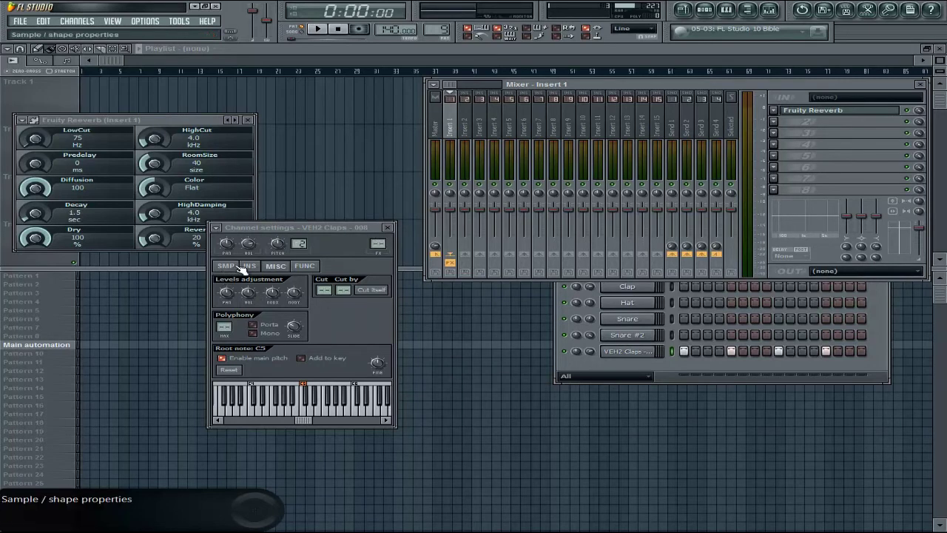
left_click_drag(281, 228, 337, 222)
left_click(624, 354)
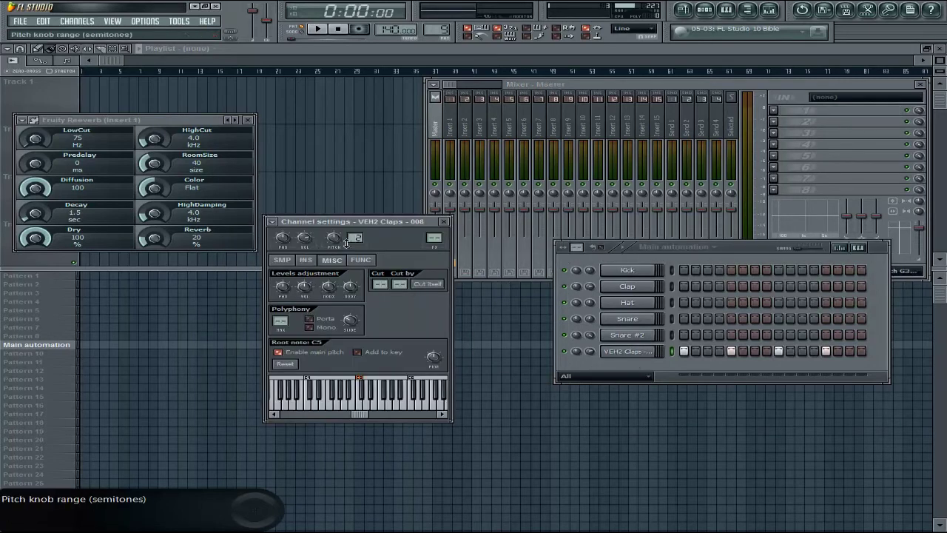
left_click_drag(397, 223, 455, 225)
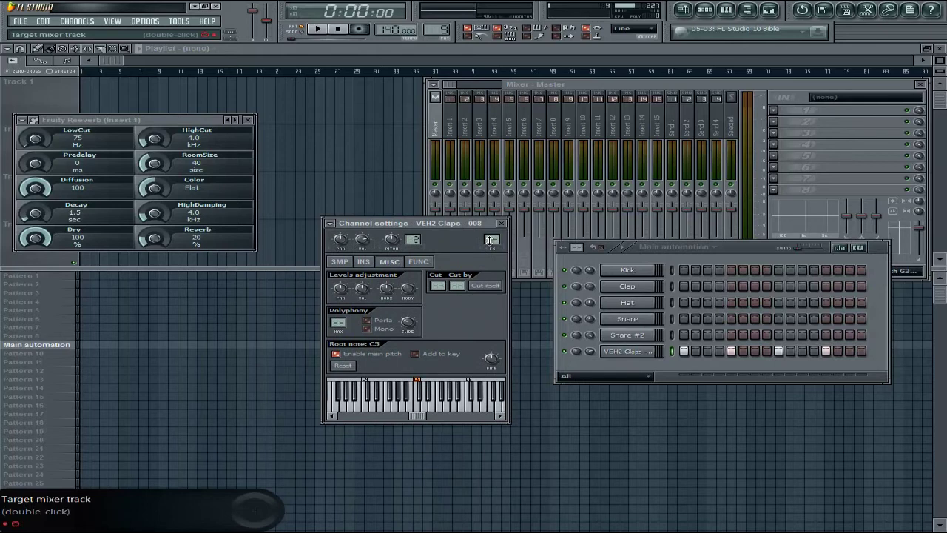
- Route the VEH2 Claps - 008 channel to mixer track 1 and reposition its channel settings window
left_click_drag(491, 240, 545, 285)
left_click_drag(490, 239, 519, 361)
left_click_drag(613, 296, 546, 382)
left_click_drag(492, 239, 597, 380)
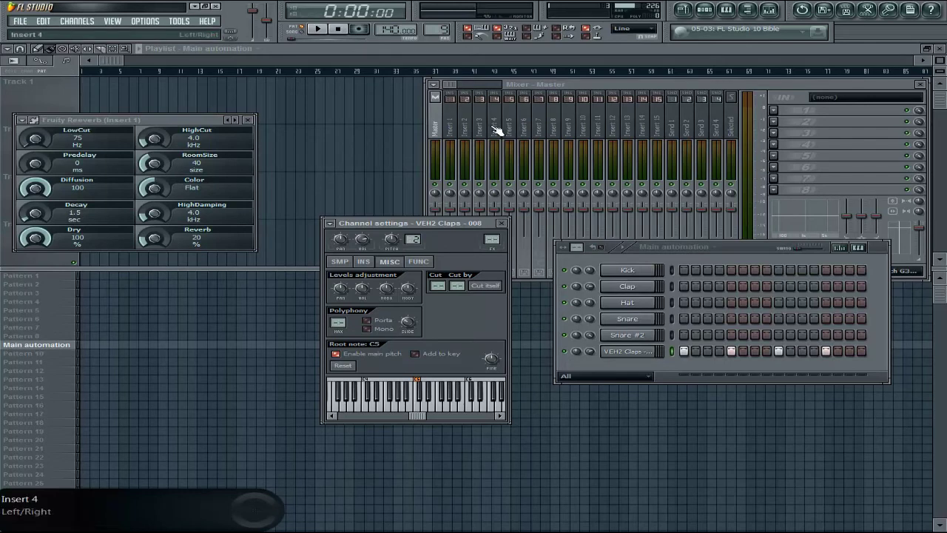
left_click_drag(492, 239, 483, 205)
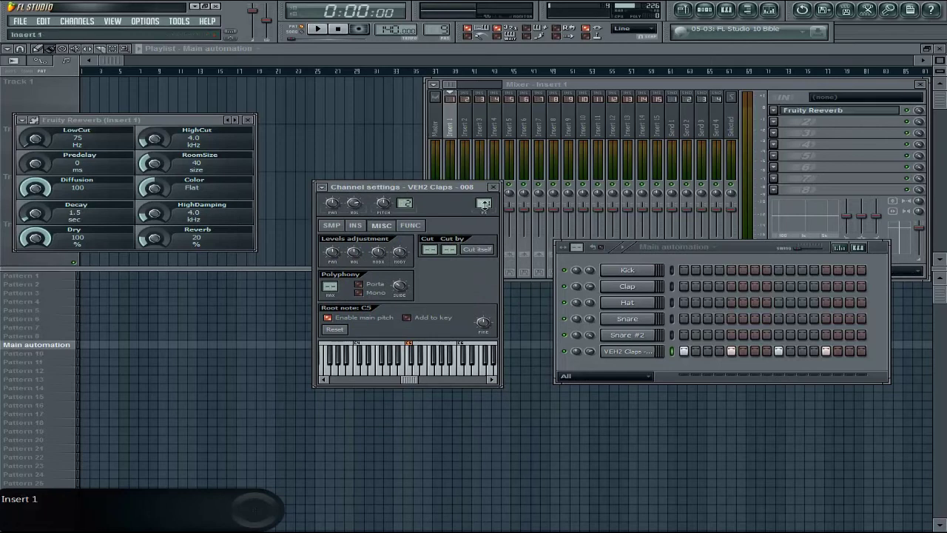
right_click(484, 205)
left_click(494, 212)
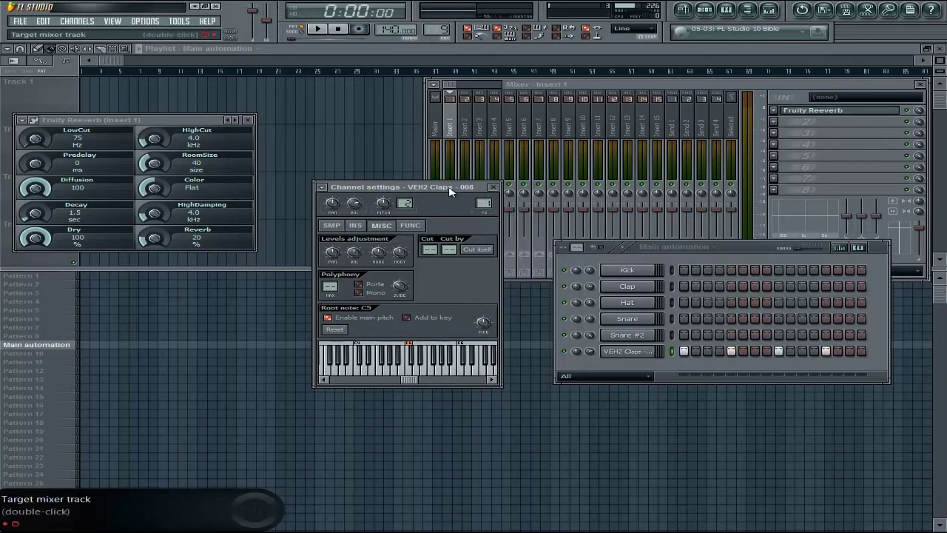
left_click_drag(478, 202, 480, 199)
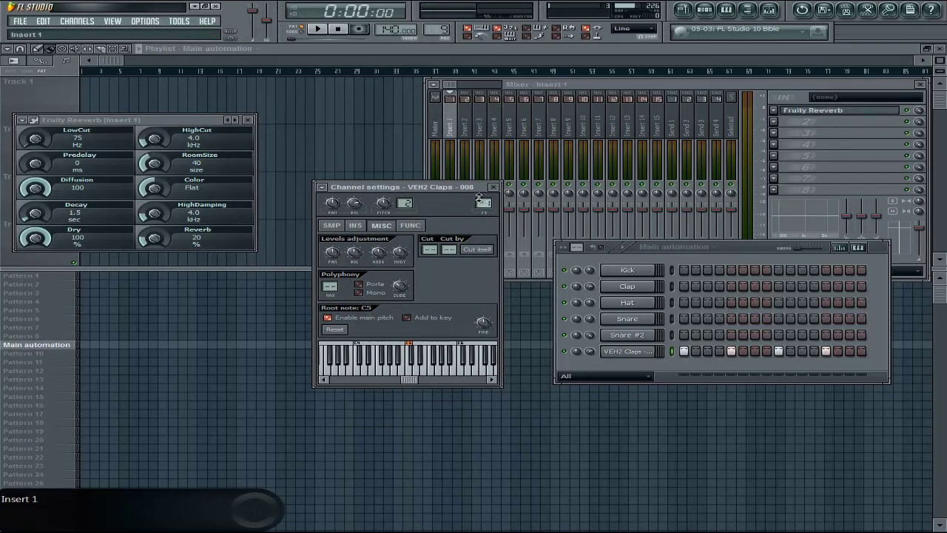
- Audition the clap sample at its root note with Fruity Reeverb on Insert 1 enabled and bypassed for comparison
left_click(416, 369)
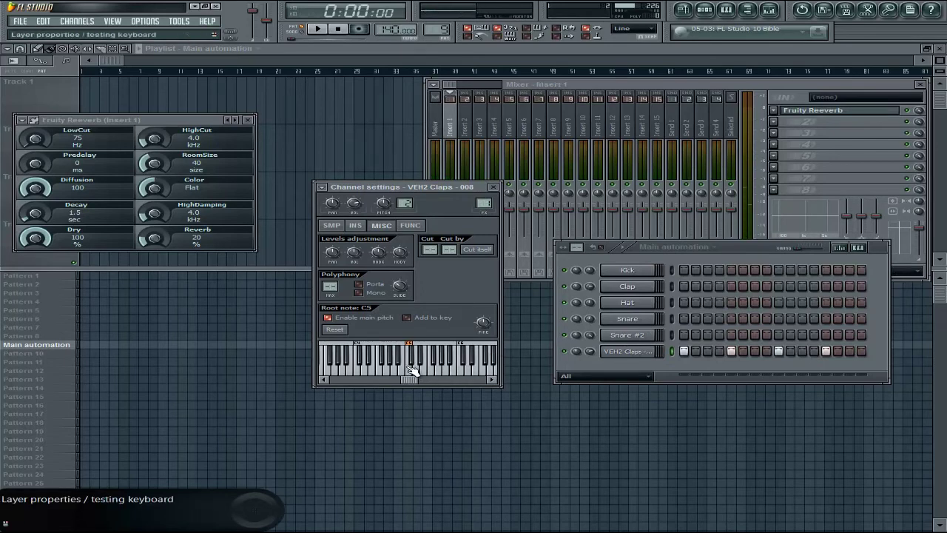
left_click(411, 370)
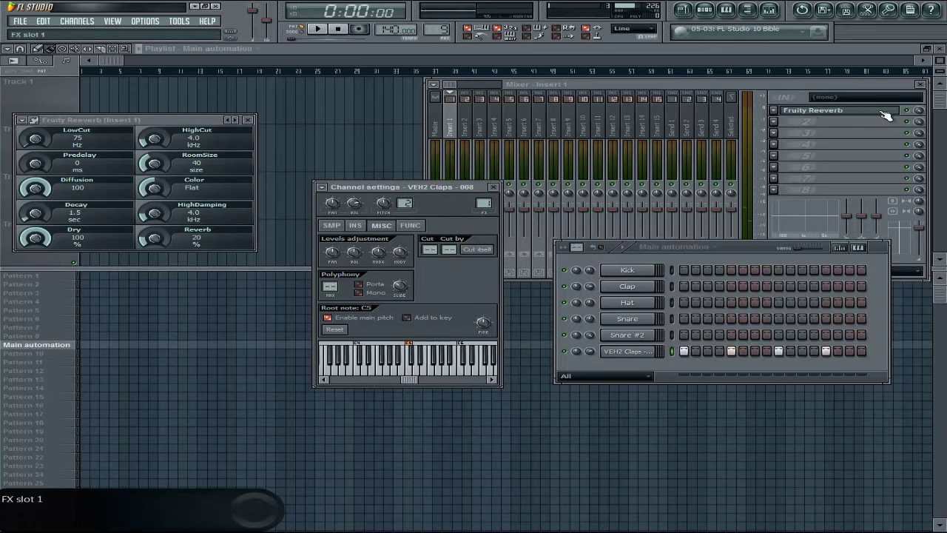
left_click(907, 110)
left_click(410, 368)
left_click(916, 112)
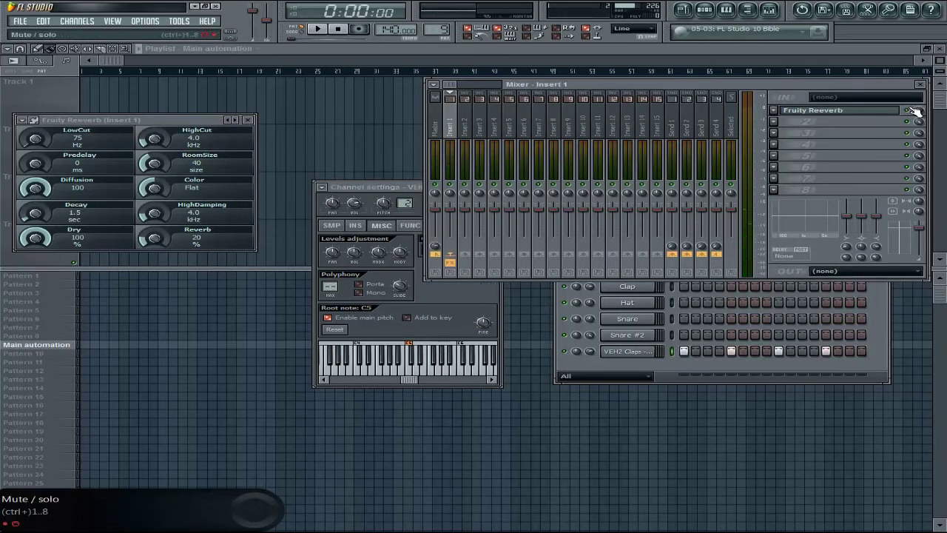
left_click(395, 372)
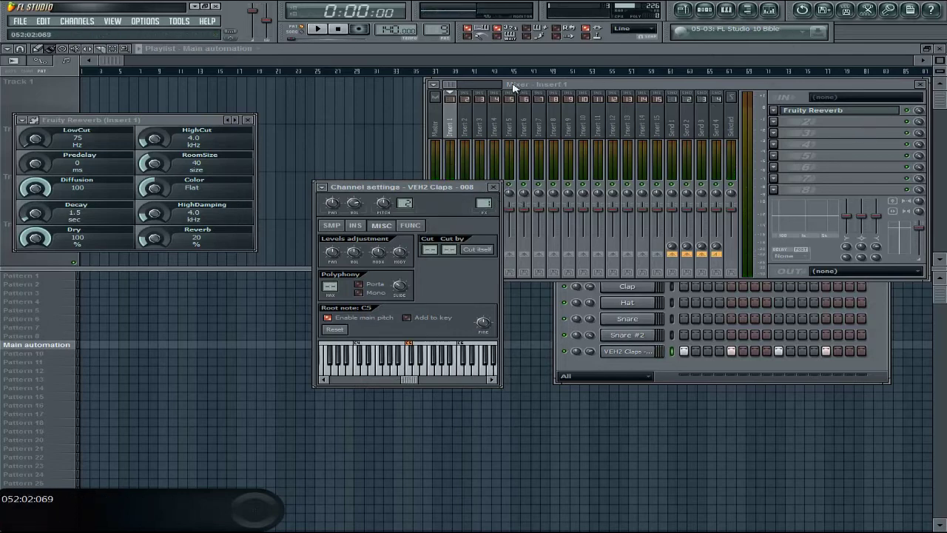
- Close the channel settings, Fruity Reeverb and mixer windows
left_click(493, 186)
left_click(247, 119)
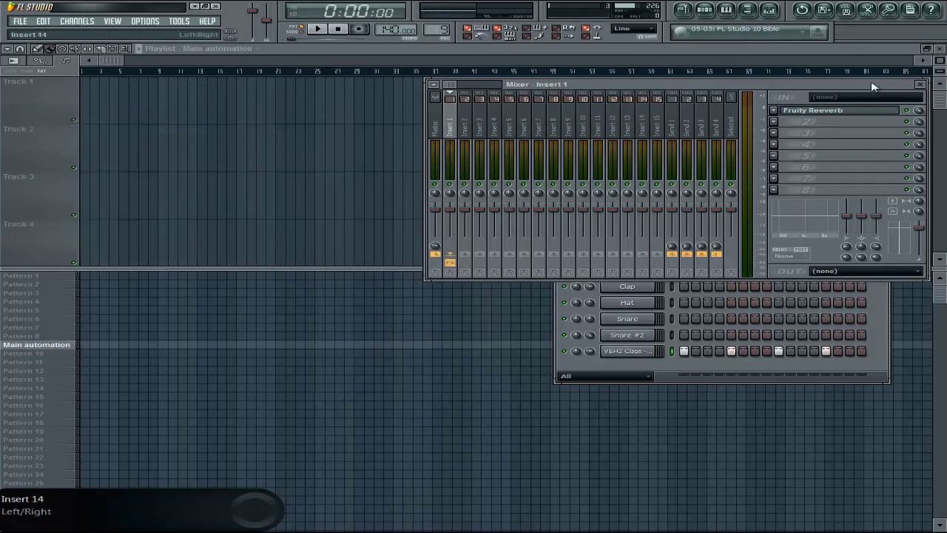
left_click(919, 84)
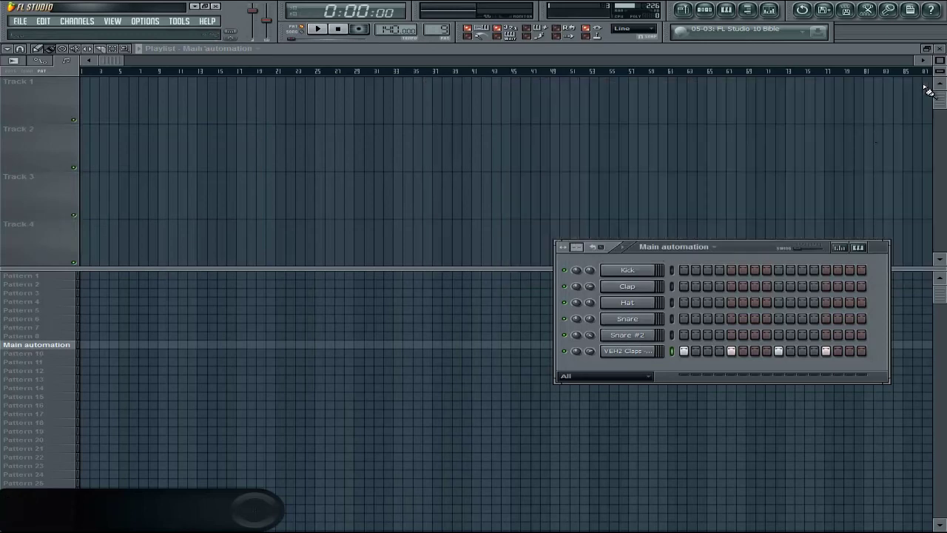
- Examine the available view, options, tools and channels commands without choosing any, including the toolbar and background choices
left_click(114, 22)
mouse_move(137, 26)
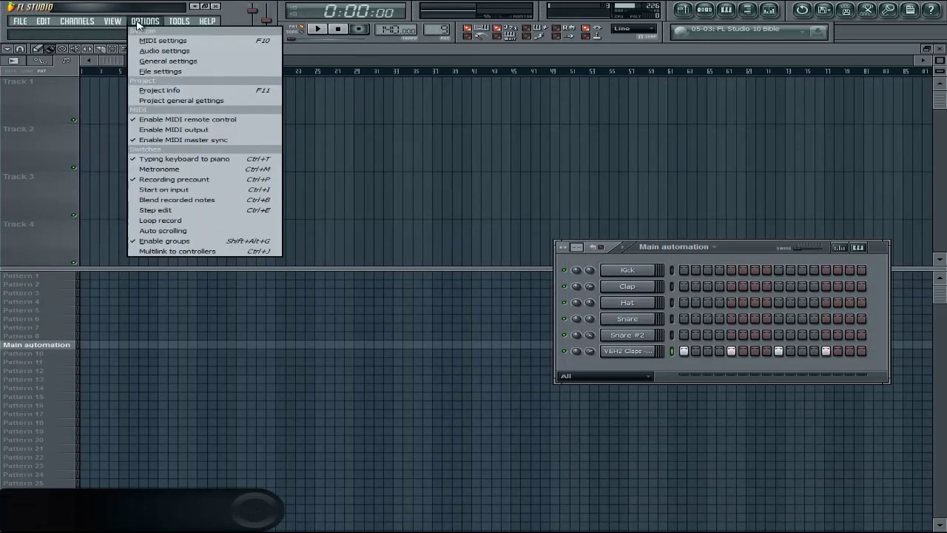
mouse_move(181, 22)
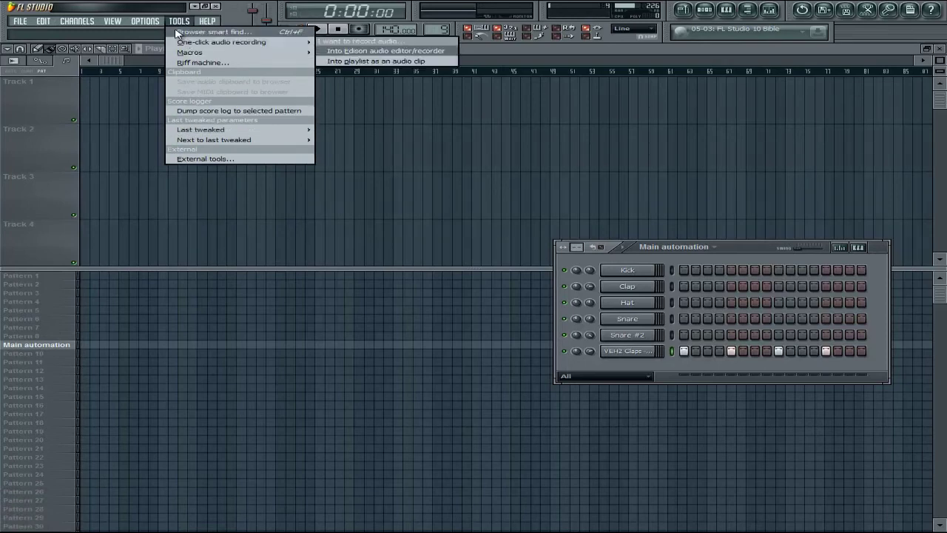
mouse_move(46, 22)
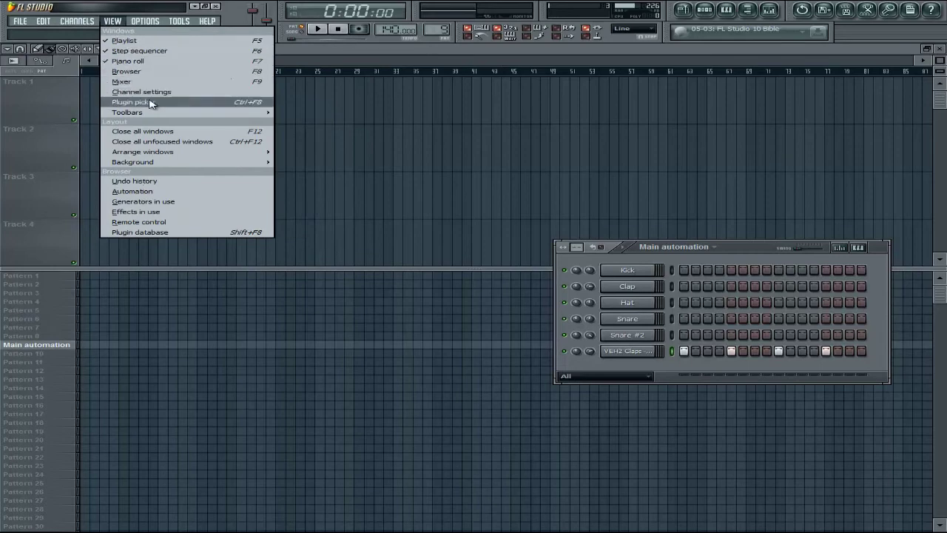
mouse_move(154, 112)
mouse_move(184, 159)
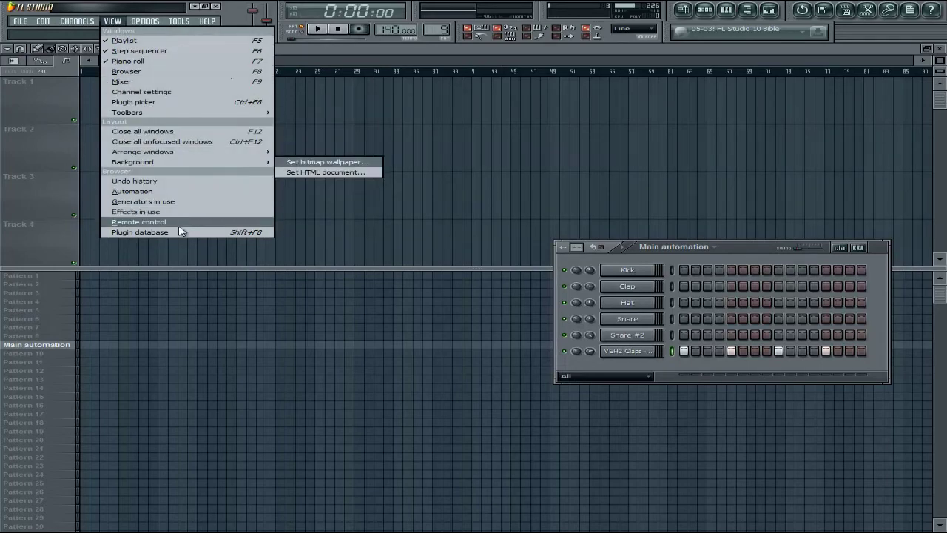
left_click(77, 21)
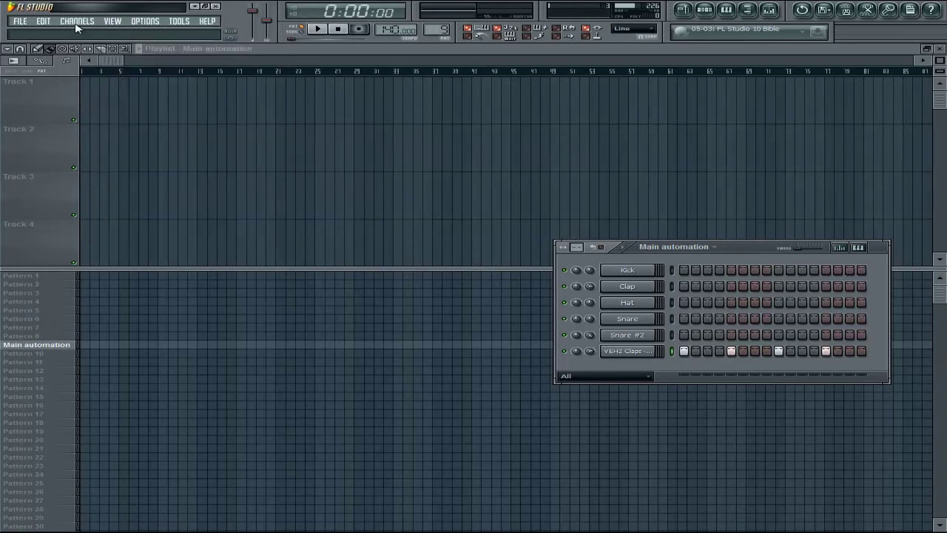
mouse_move(115, 101)
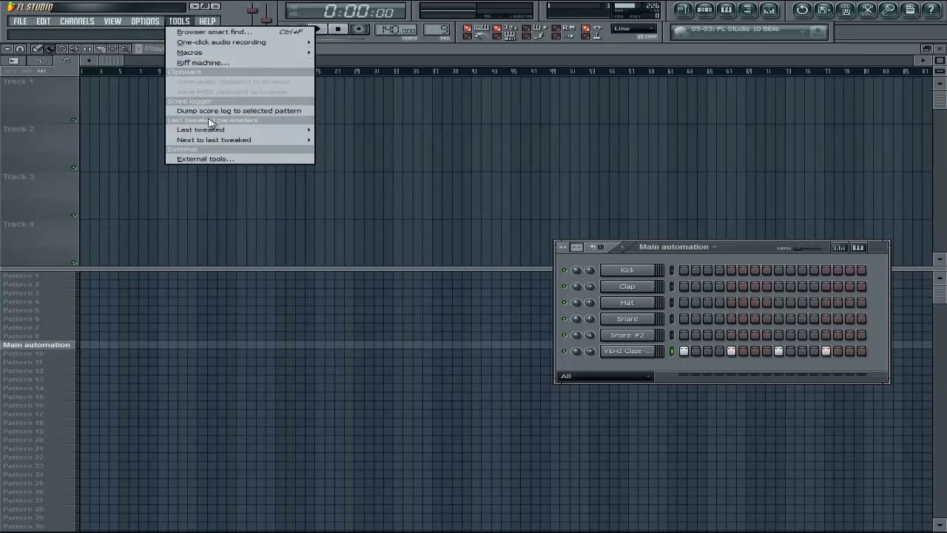
mouse_move(231, 130)
left_click(630, 348)
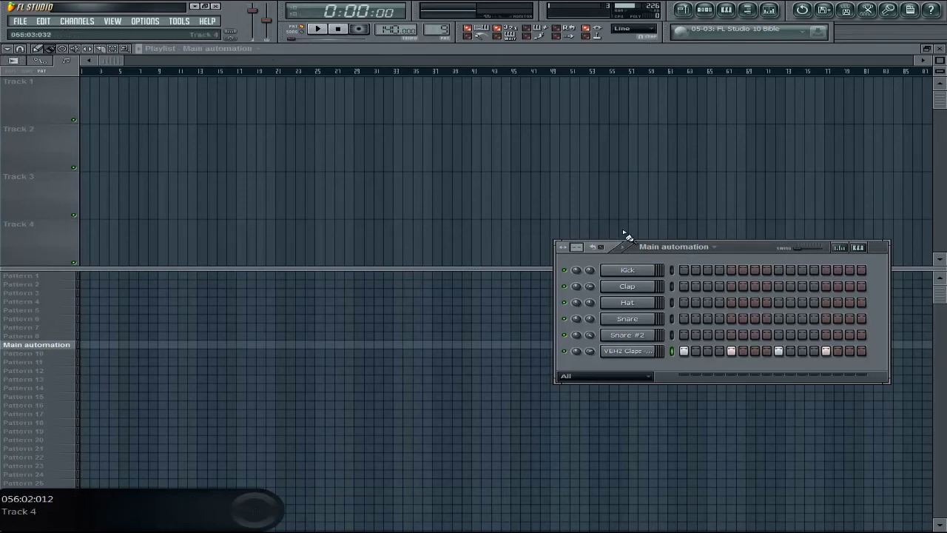
- Show the playlist and step sequencer, and place Pattern 1 blocks in the playlist with the Draw tool
left_click(684, 10)
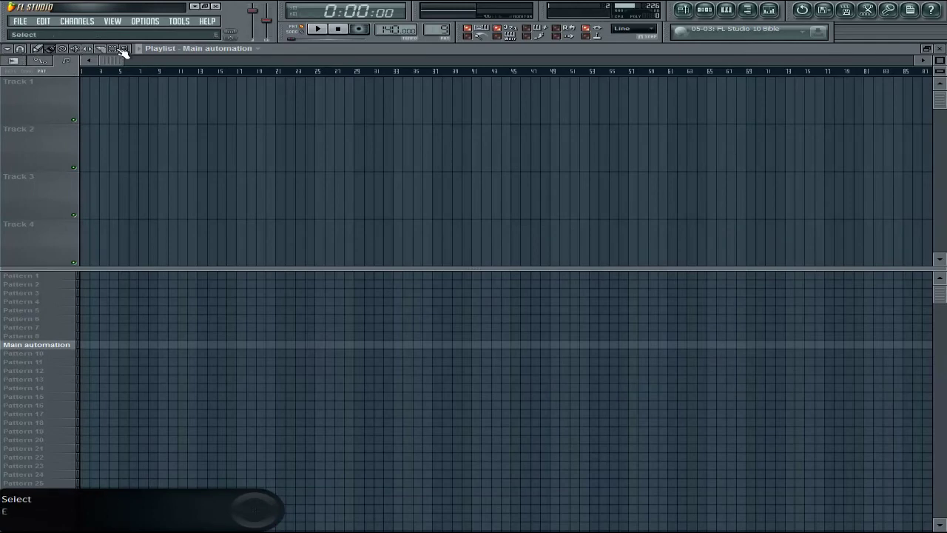
left_click(704, 10)
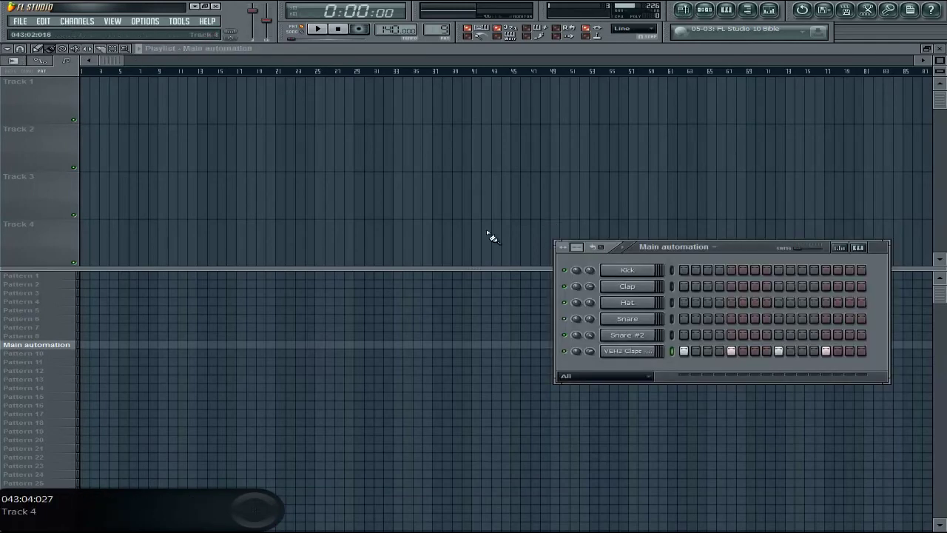
left_click(39, 49)
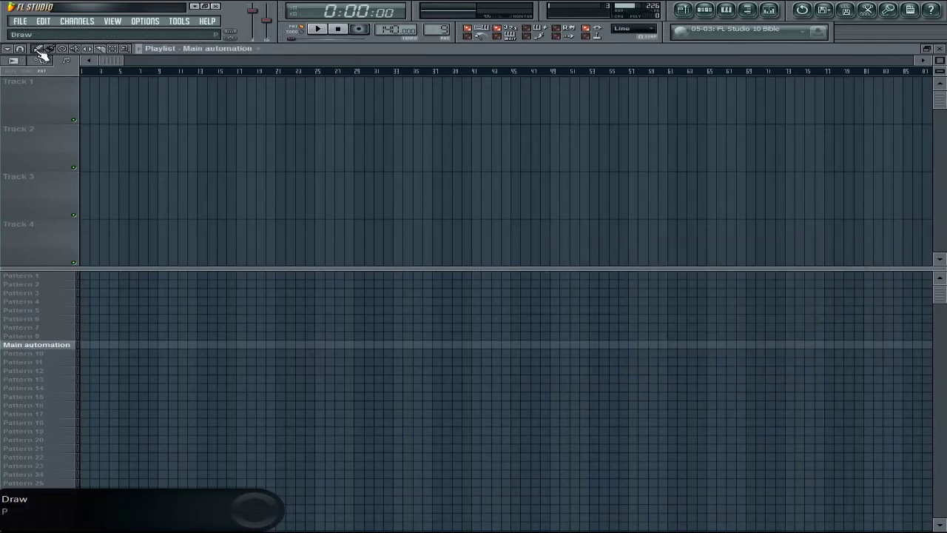
left_click(101, 277)
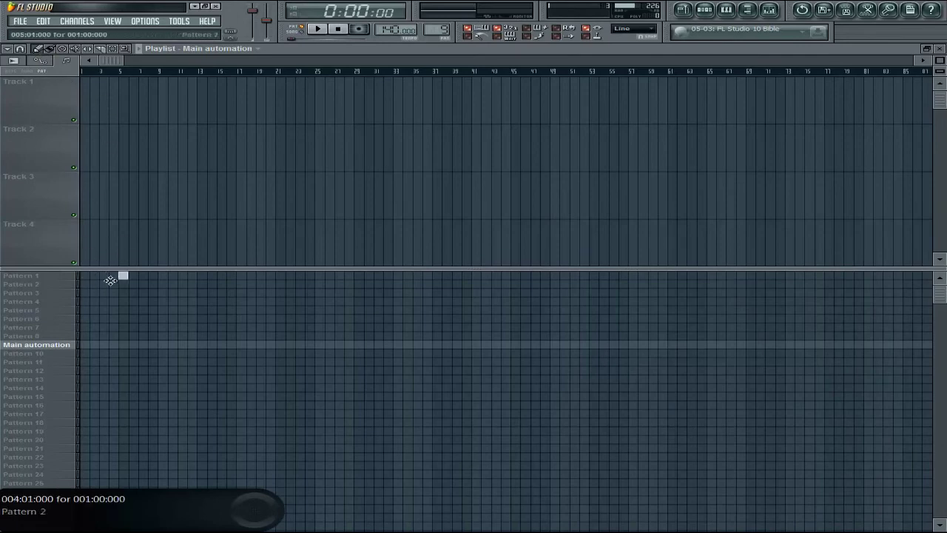
left_click(127, 275)
- View the piano roll, sample browser and mixer one after another
left_click(726, 9)
left_click(747, 9)
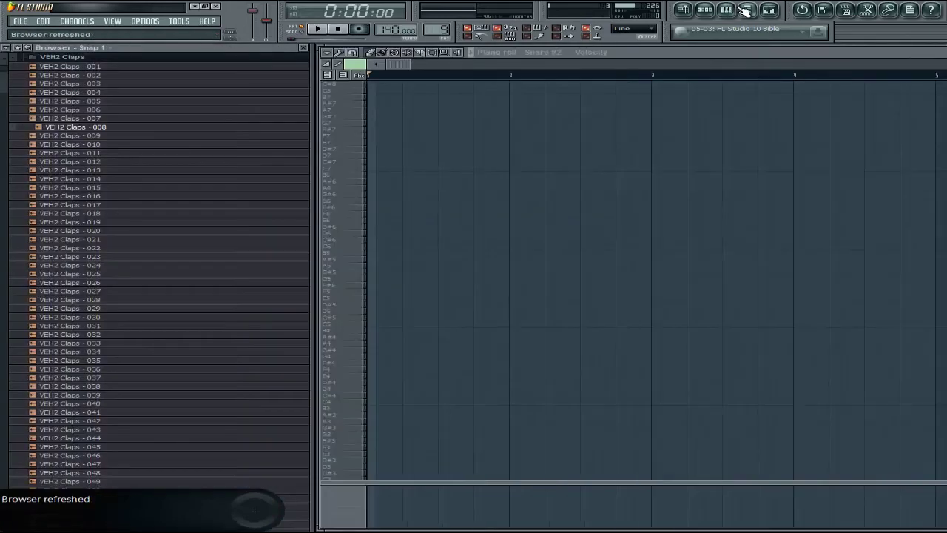
left_click(769, 10)
left_click(769, 10)
- Fill the Pattern 1 row of the playlist with consecutive blocks from bar 3 onward and erase the whole row
left_click(683, 9)
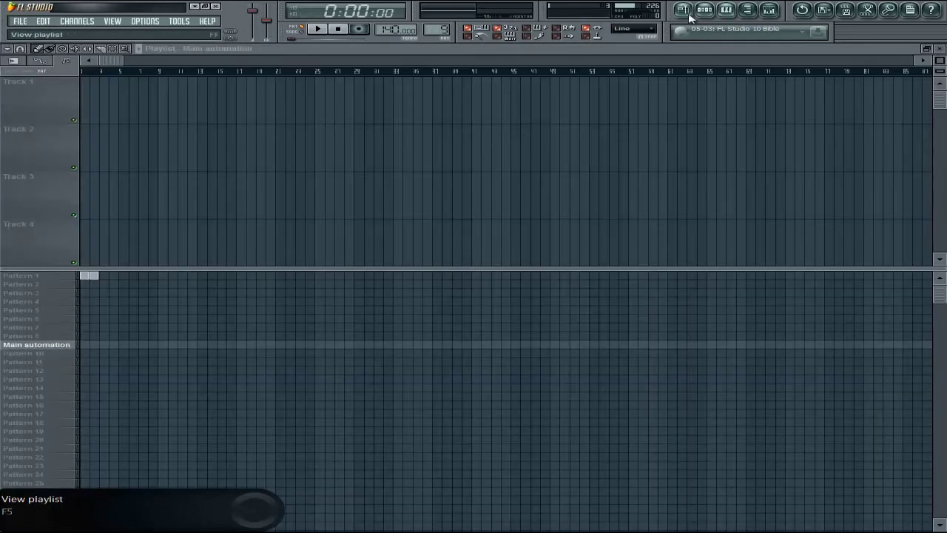
left_click(104, 276)
left_click(111, 275)
left_click(119, 275)
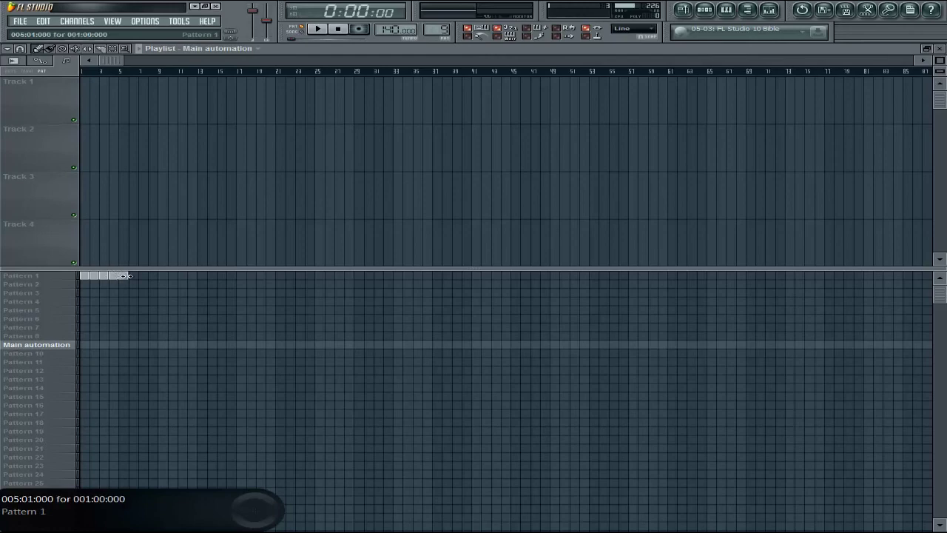
left_click(134, 276)
left_click(143, 276)
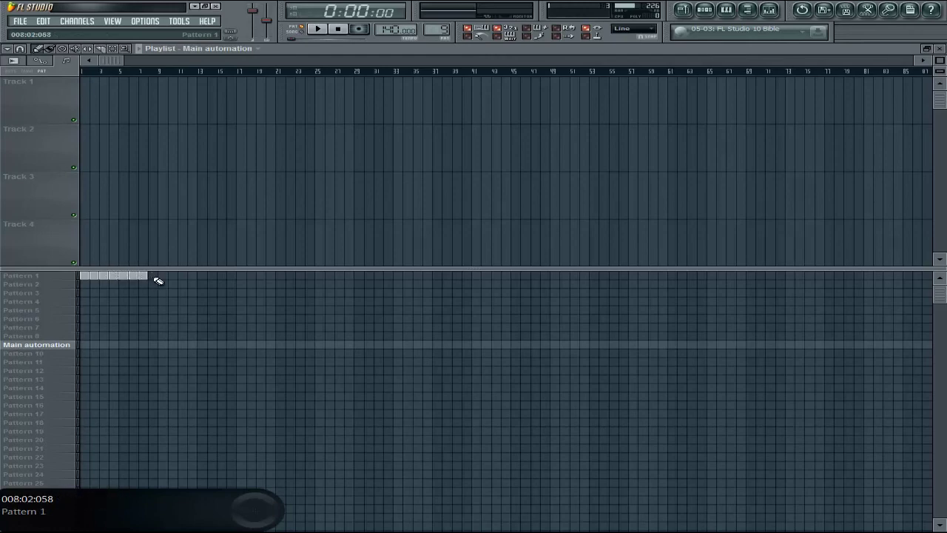
left_click(152, 276)
left_click(172, 276)
left_click_drag(189, 278, 59, 277)
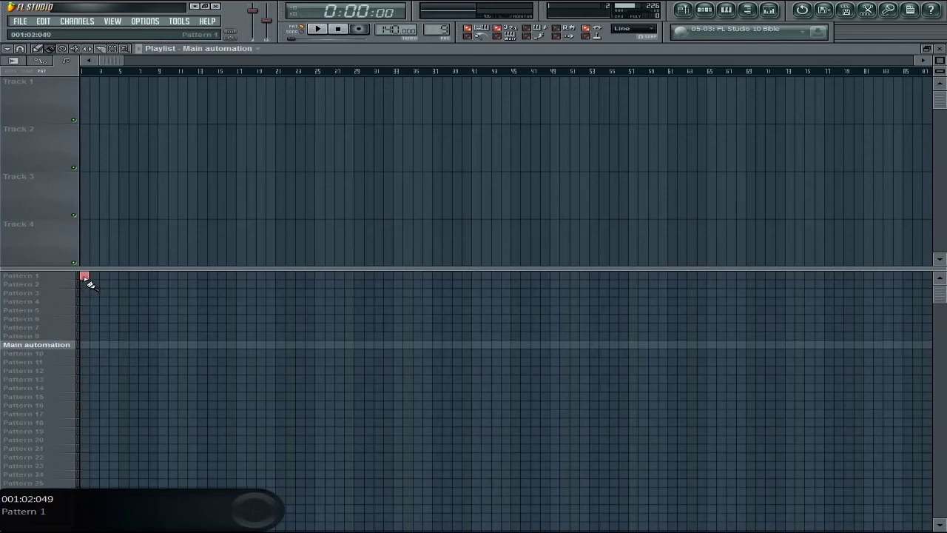
mouse_move(108, 282)
left_mouse_down()
mouse_move(911, 274)
mouse_move(79, 286)
mouse_move(122, 283)
left_mouse_up()
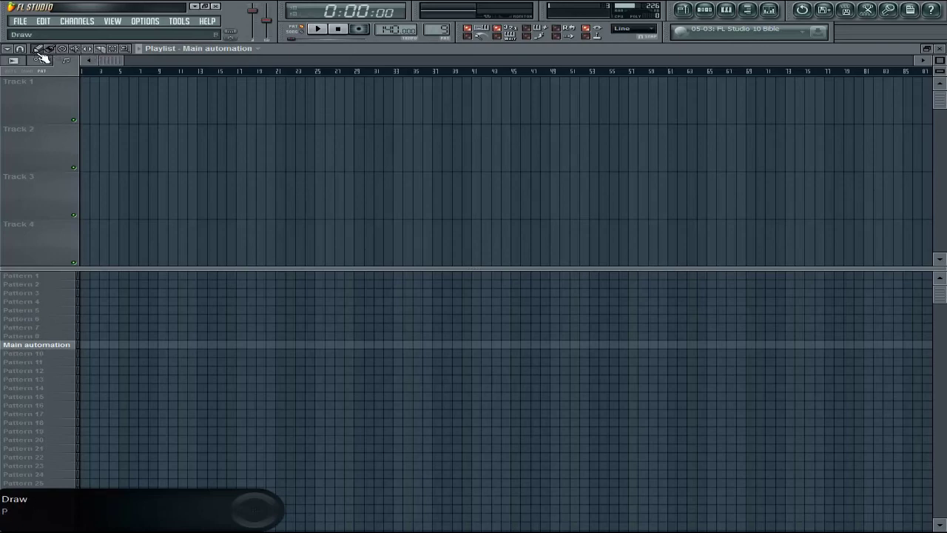
- Try the Slice tool with cuts across Track 1 and Track 2 of the playlist
left_click(108, 54)
left_click_drag(169, 99, 188, 164)
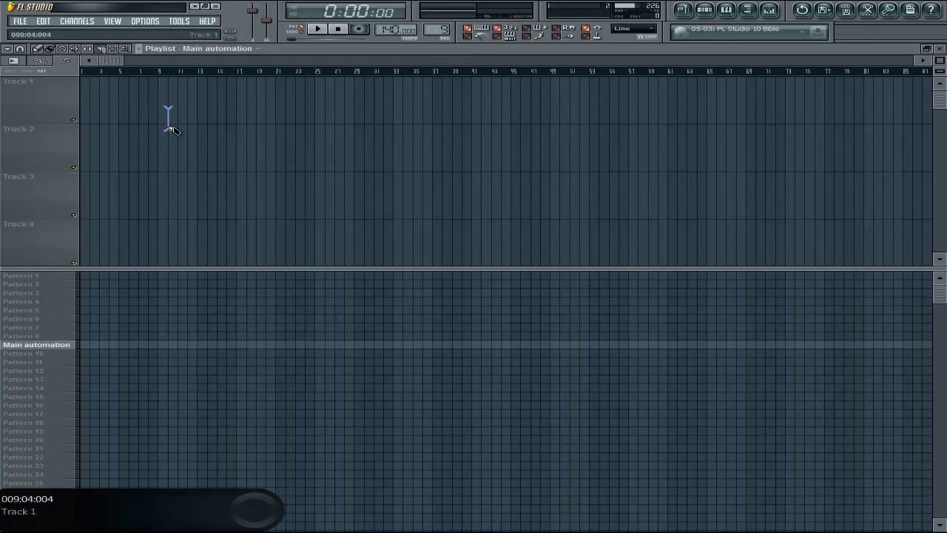
left_click_drag(199, 116, 115, 151)
- Try area selections across the playlist tracks with the Select tool and zoom in on roughly bars 3 to 23
left_click(113, 49)
left_click_drag(381, 78, 45, 199)
left_click_drag(498, 77, 108, 150)
left_click_drag(486, 77, 27, 250)
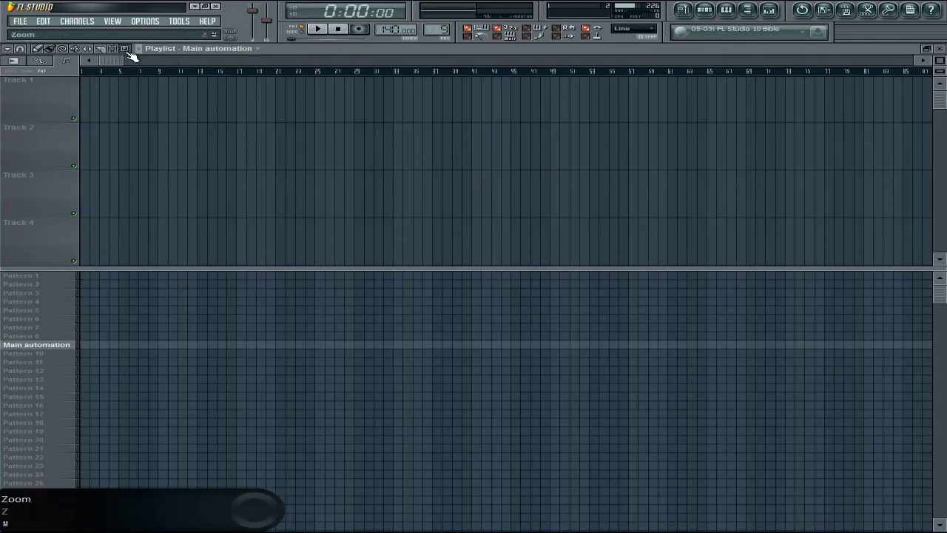
left_click_drag(110, 121, 297, 219)
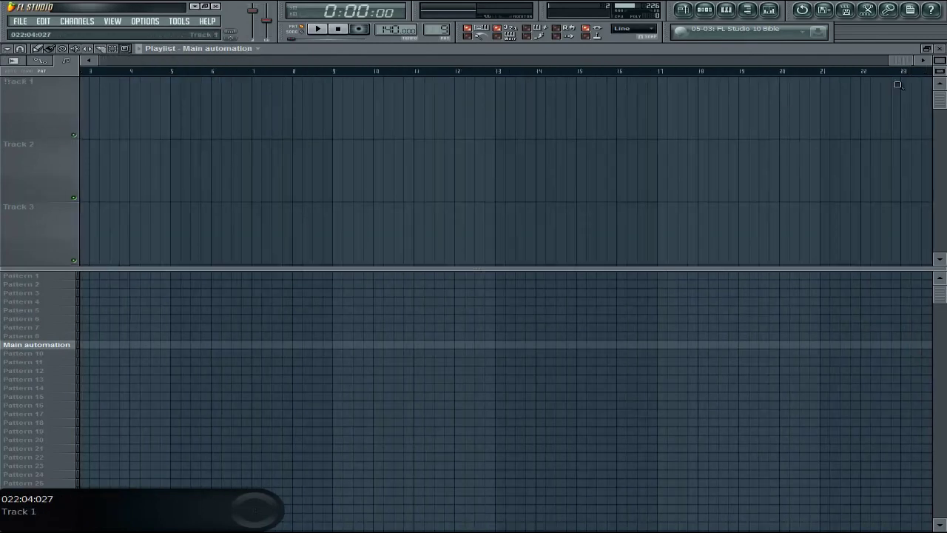
- Try the Zoom tool on the playlist's first bars around Track 1, and zoom out to an overview of about 109 bars
left_click_drag(506, 81, 42, 209)
left_click_drag(475, 83, 132, 184)
left_click_drag(491, 118, 217, 126)
left_click_drag(413, 121, 367, 120)
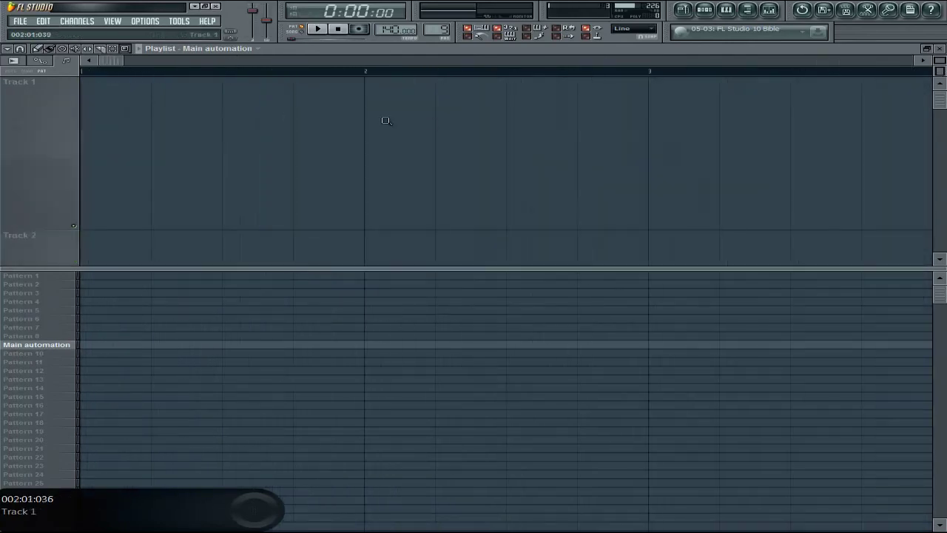
mouse_move(520, 162)
left_mouse_down()
mouse_move(380, 148)
mouse_move(359, 128)
left_mouse_up()
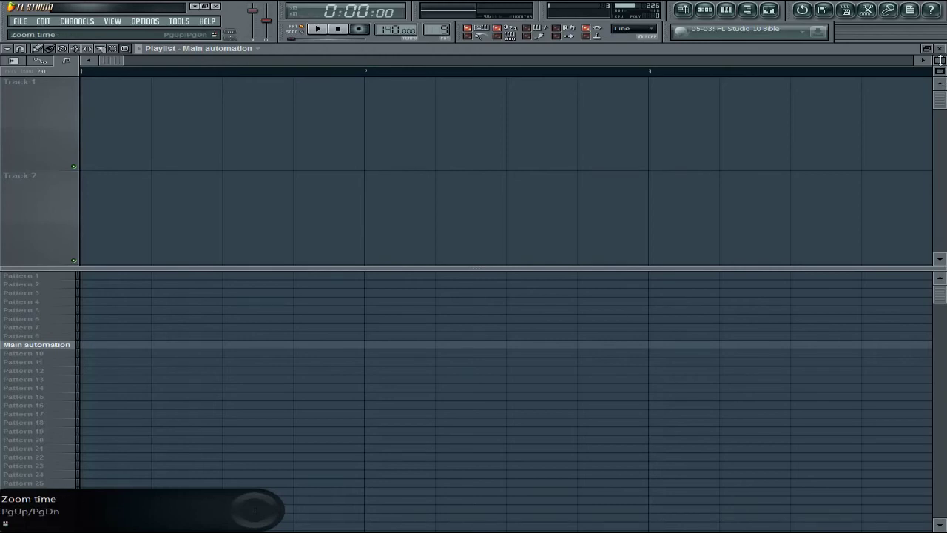
left_click_drag(940, 71, 518, 82)
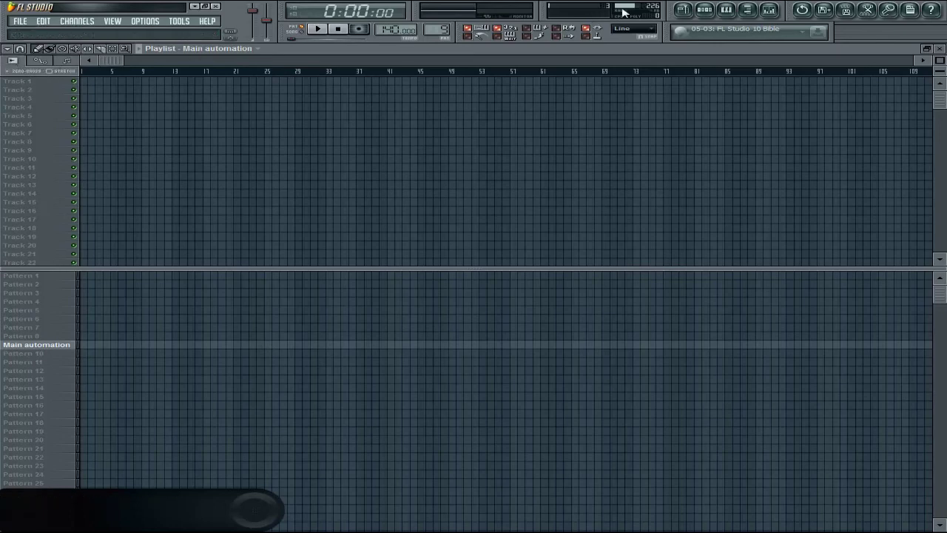
- Close the playlist, check the step sequencer, and bring up the piano roll of the VEH2 Claps channel
left_click(682, 10)
left_click(706, 10)
left_click(706, 10)
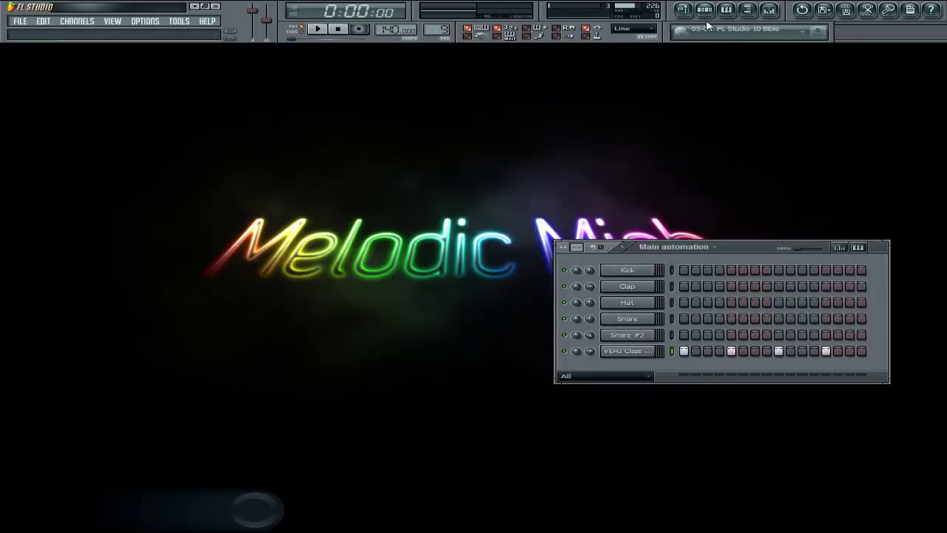
left_click(727, 11)
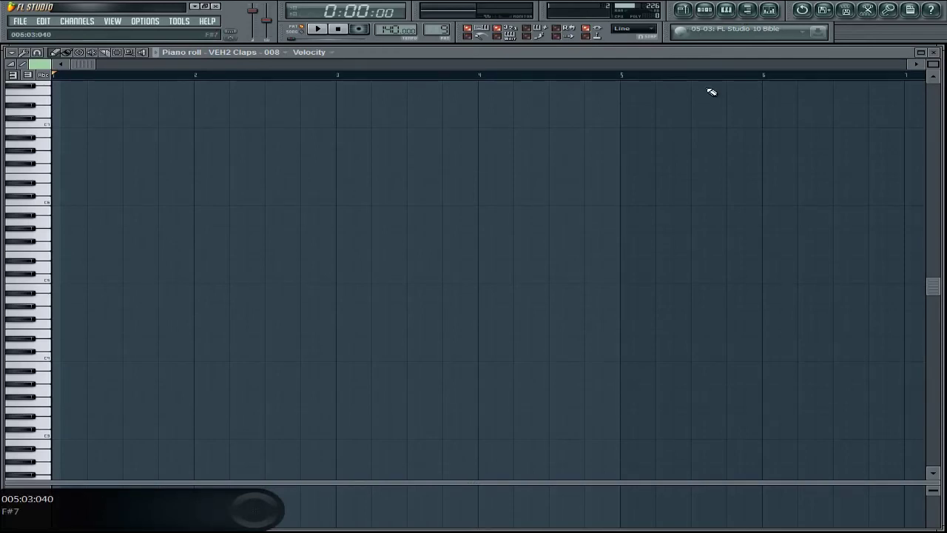
- Zoom the piano roll out to about 73 bars and enlarge the velocity area to cover most of the window
left_click_drag(934, 61, 934, 87)
left_click_drag(847, 492, 737, 127)
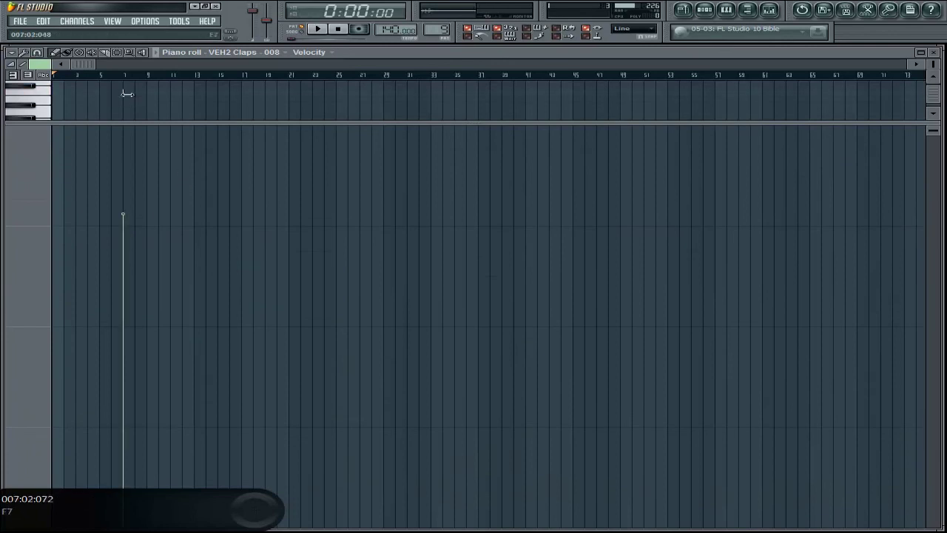
left_click_drag(57, 122, 71, 157)
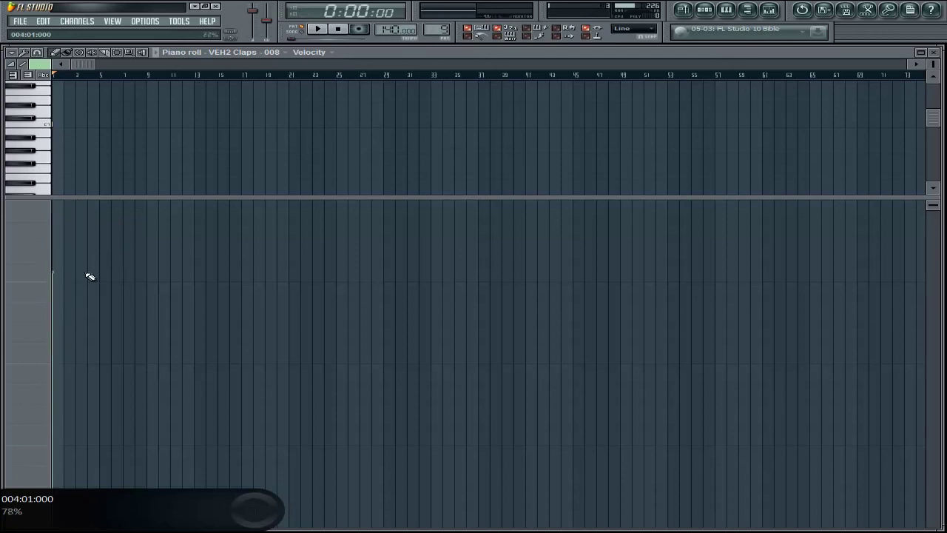
- Review the mixer and the program's tools, options, view and file commands, including the export formats, and return to the playlist
left_click(771, 10)
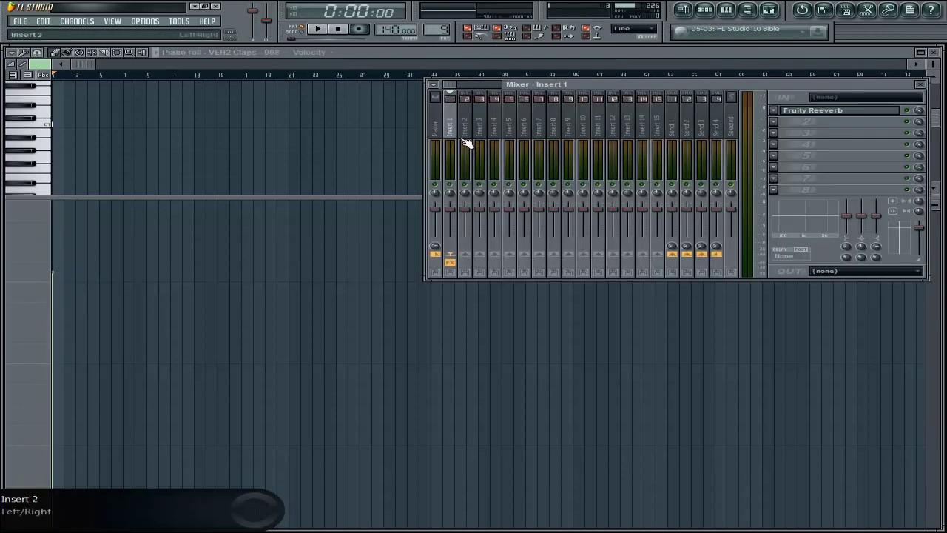
left_click(179, 21)
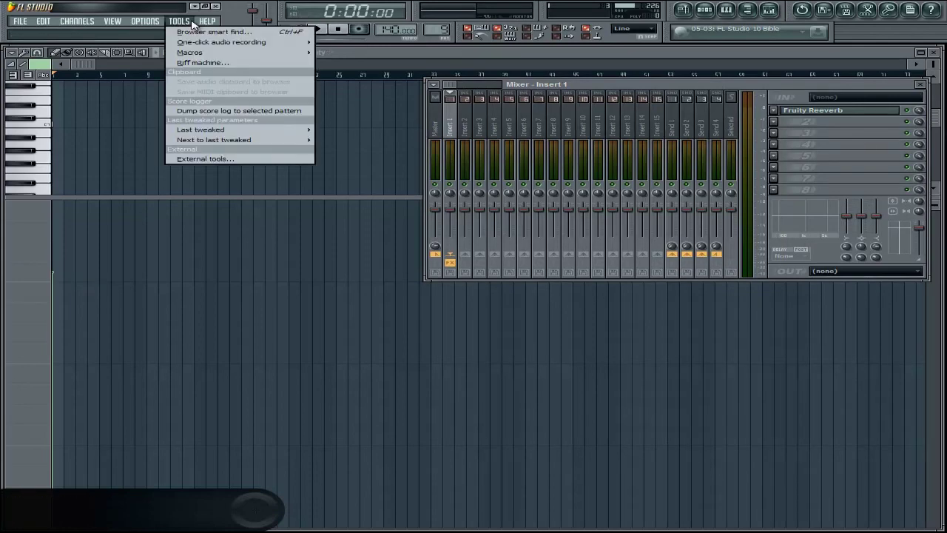
left_click(148, 22)
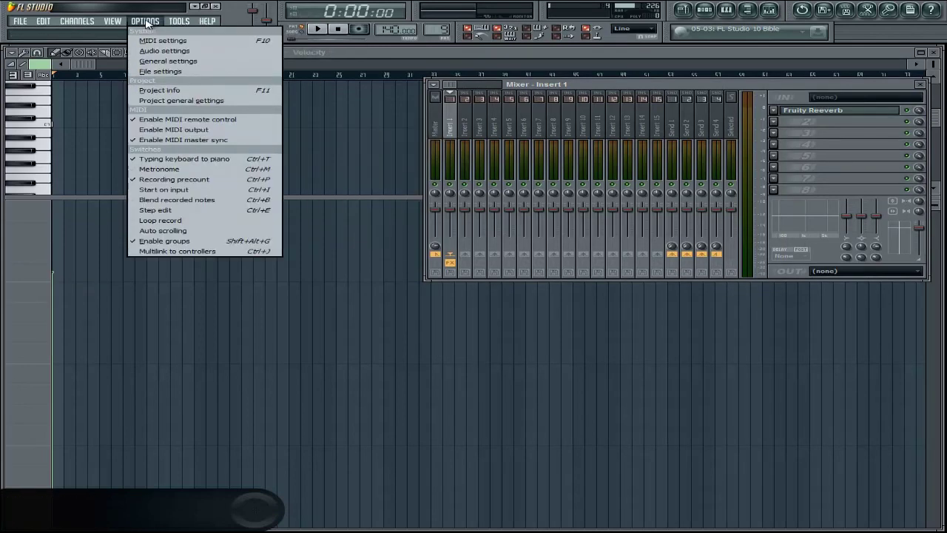
mouse_move(122, 21)
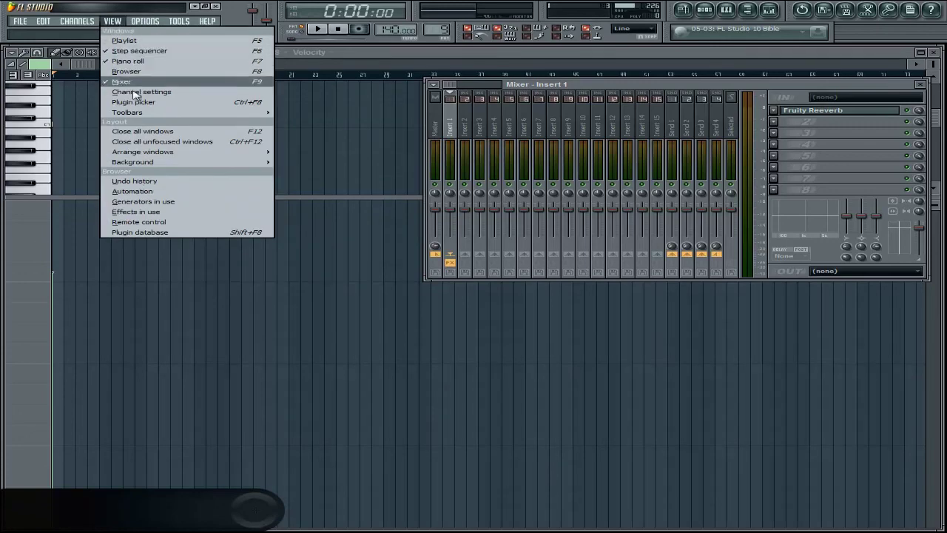
mouse_move(67, 22)
mouse_move(21, 21)
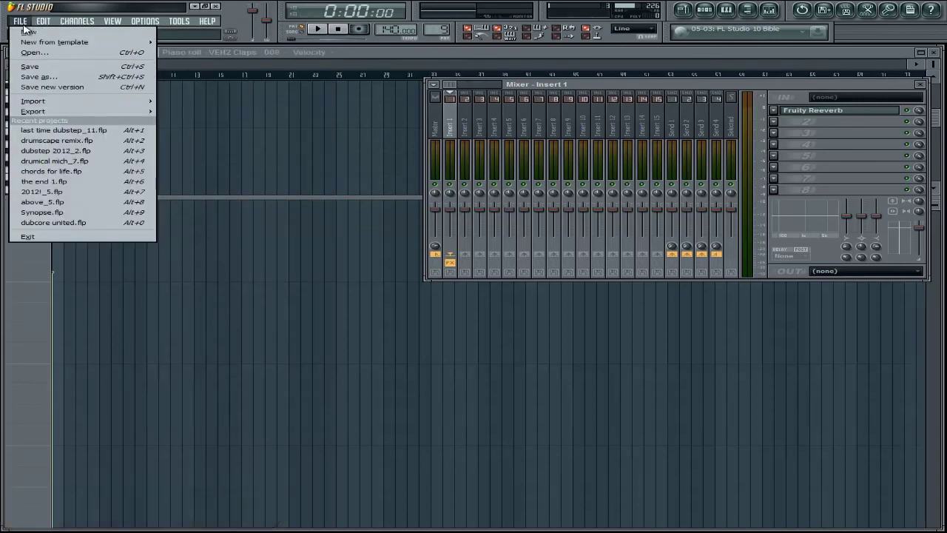
mouse_move(49, 106)
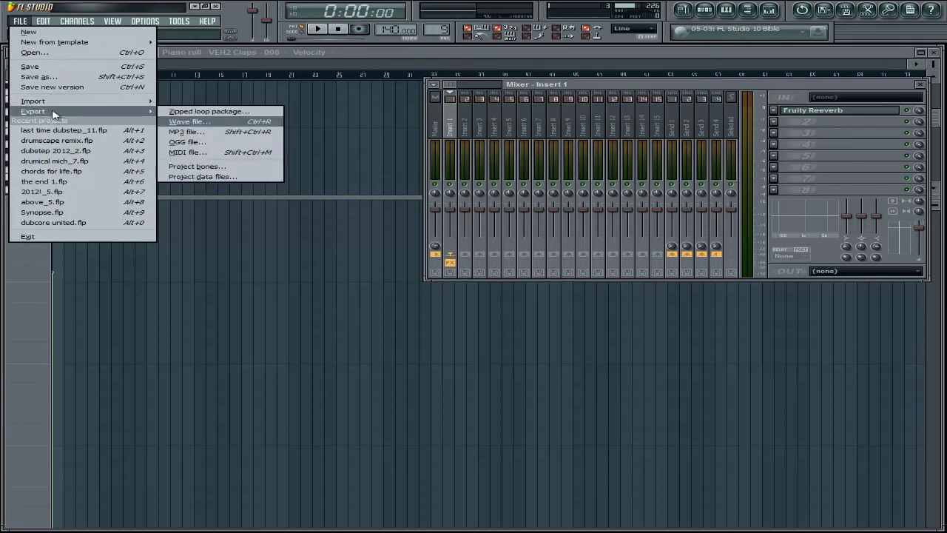
left_click(333, 56)
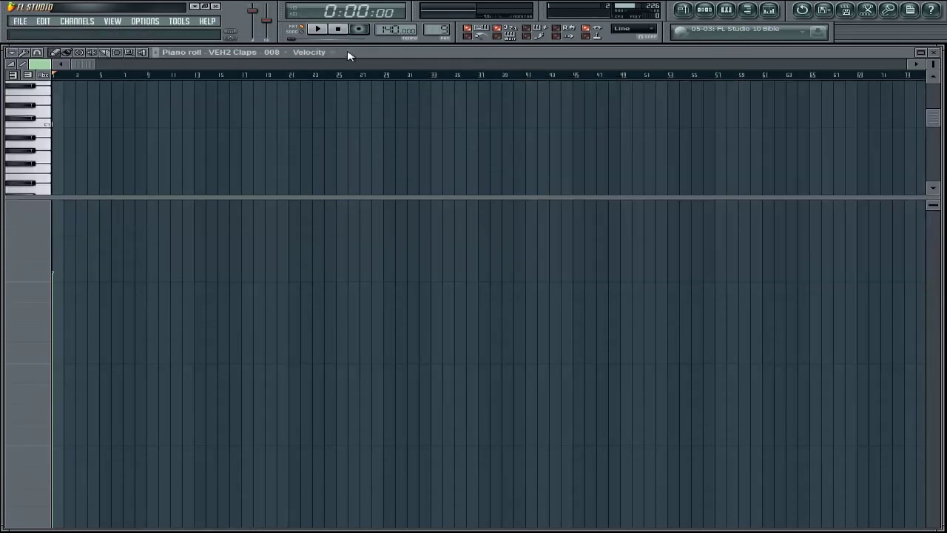
left_click(693, 14)
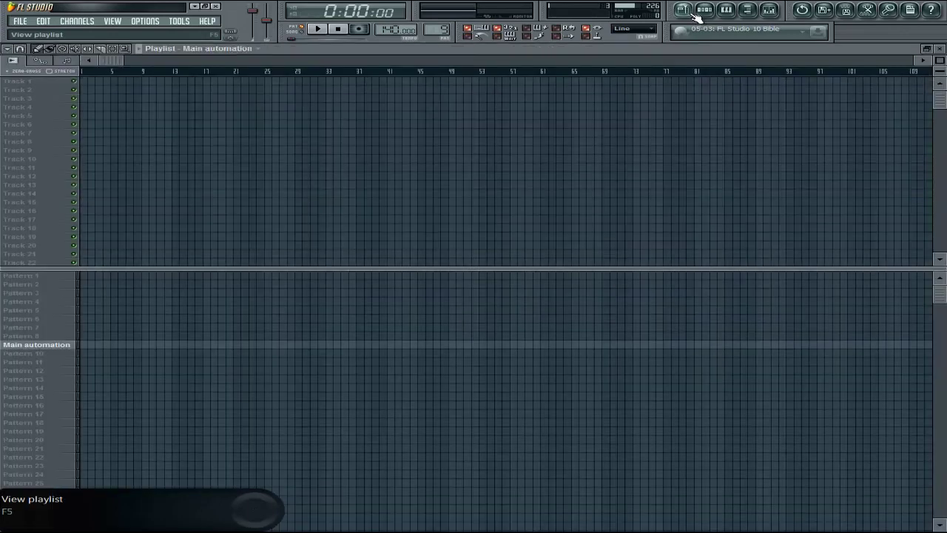